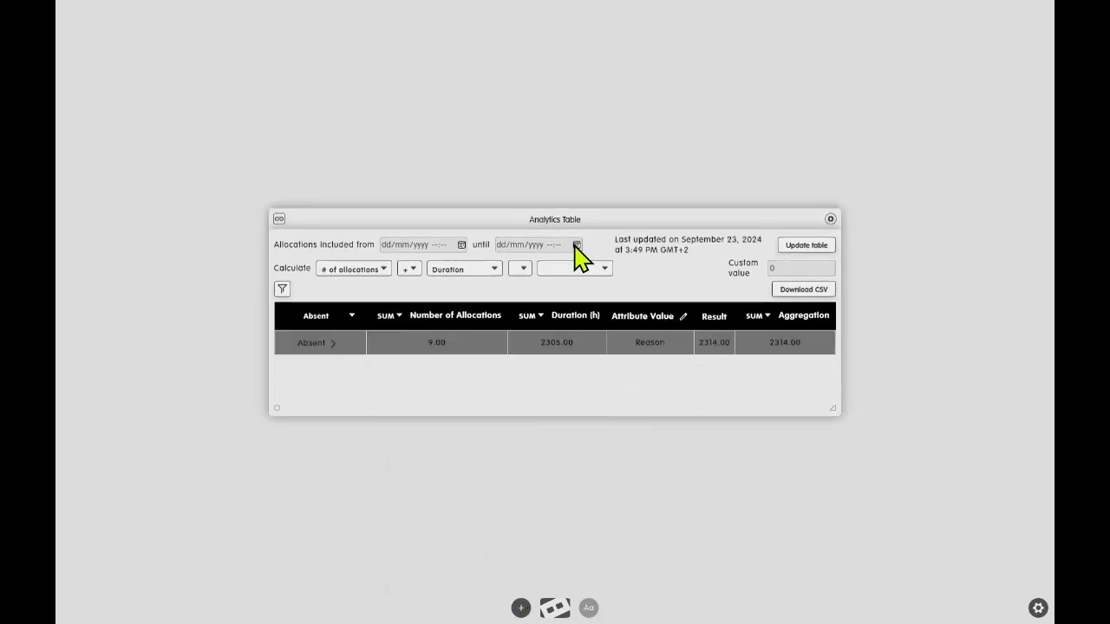
Reposition and enlarge the Analytics Table, and set its analysed resource type to Construction site.
drag(575, 218, 555, 103)
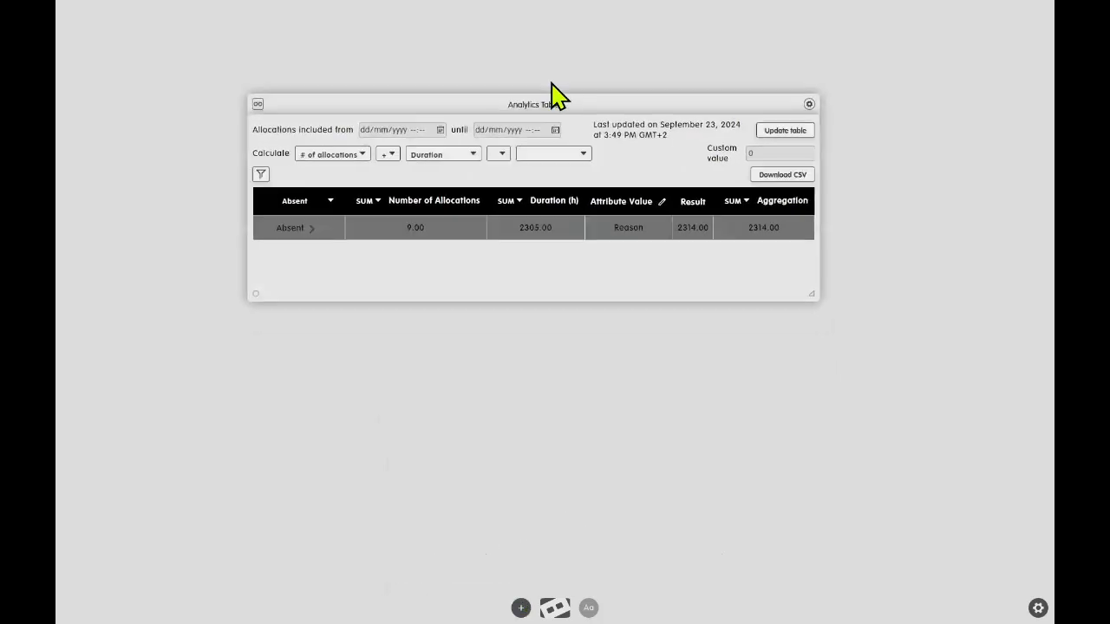
drag(808, 279, 876, 447)
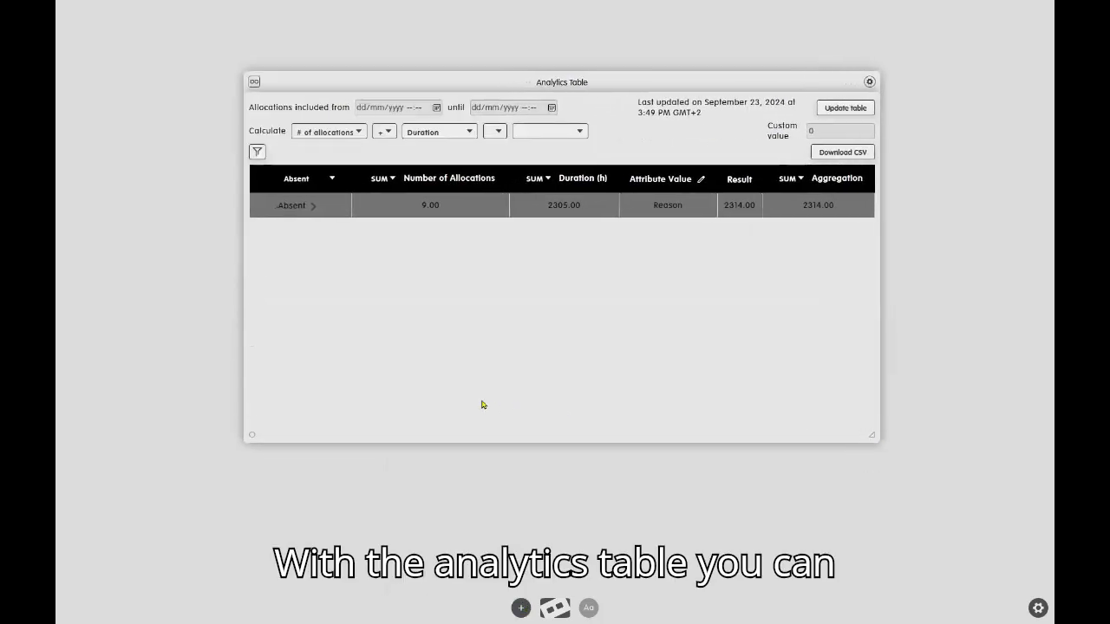
click(329, 181)
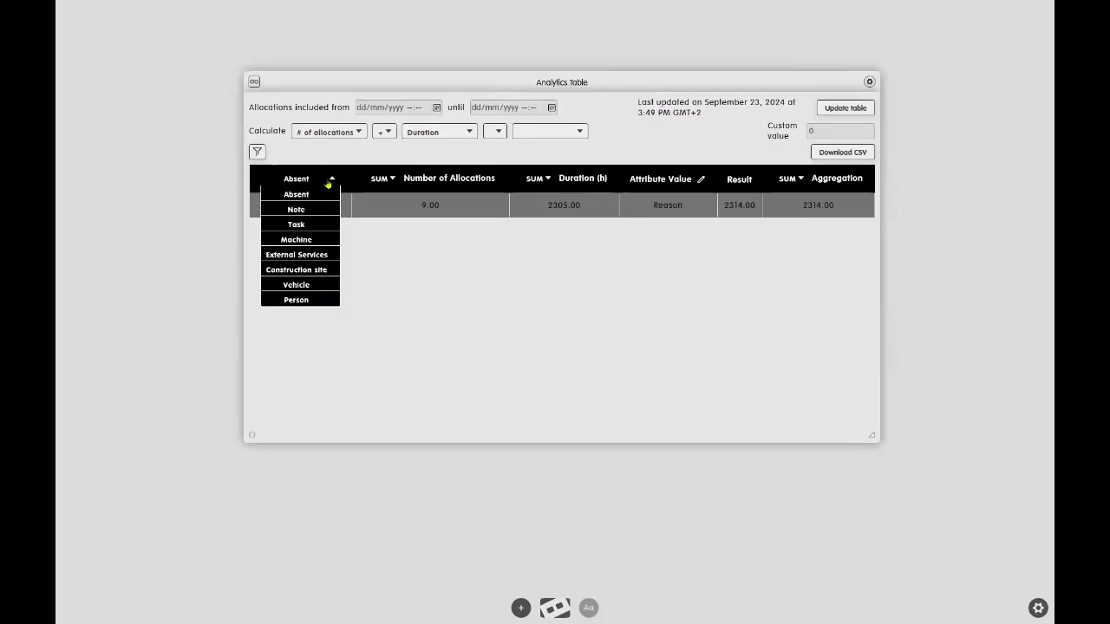
click(312, 269)
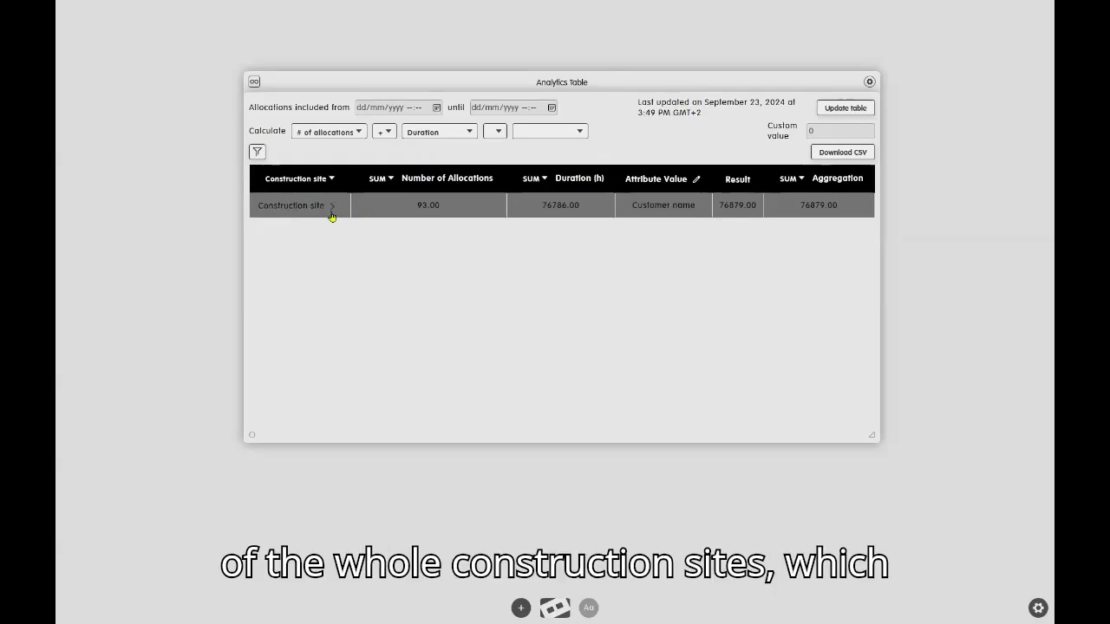
Expand the construction sites down to the persons of Airport Geneva, briefly unfolding and refolding Art university Geneva.
click(334, 208)
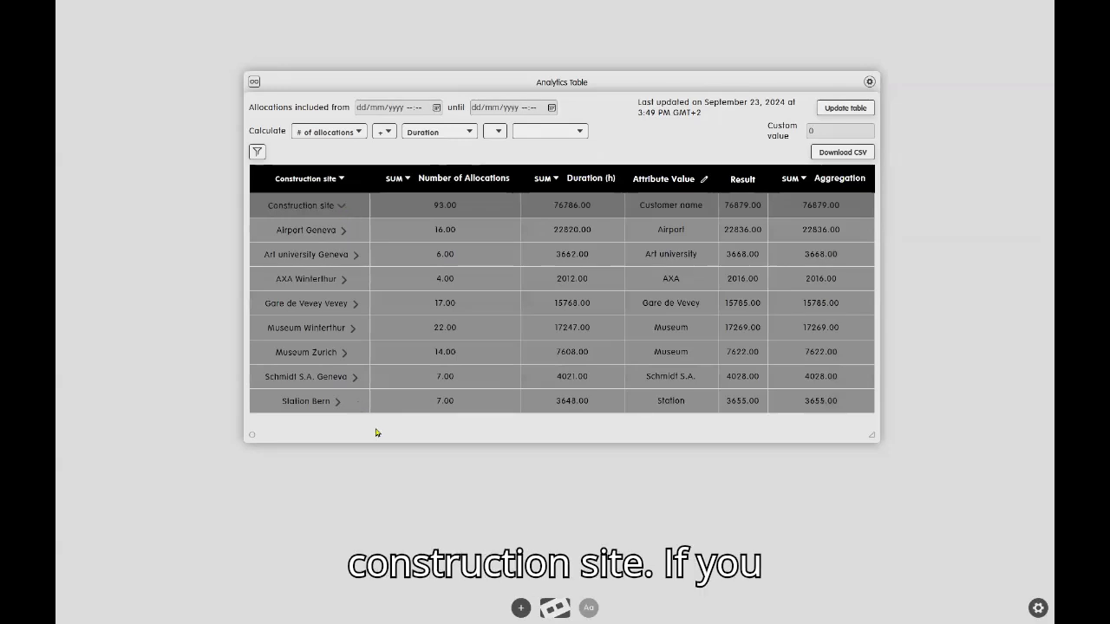
click(345, 230)
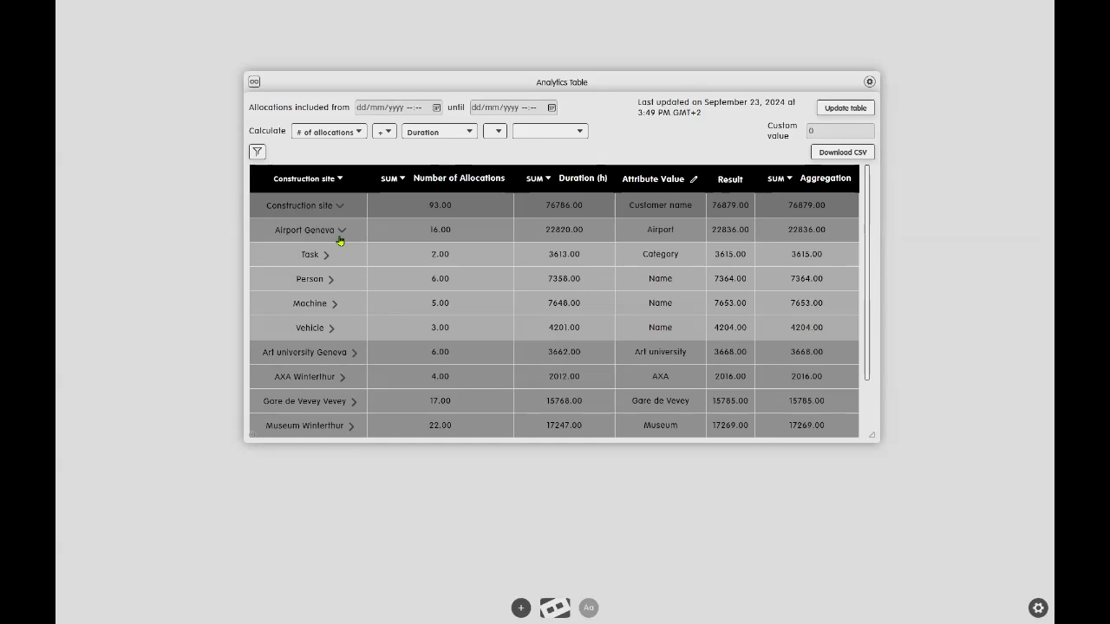
click(354, 354)
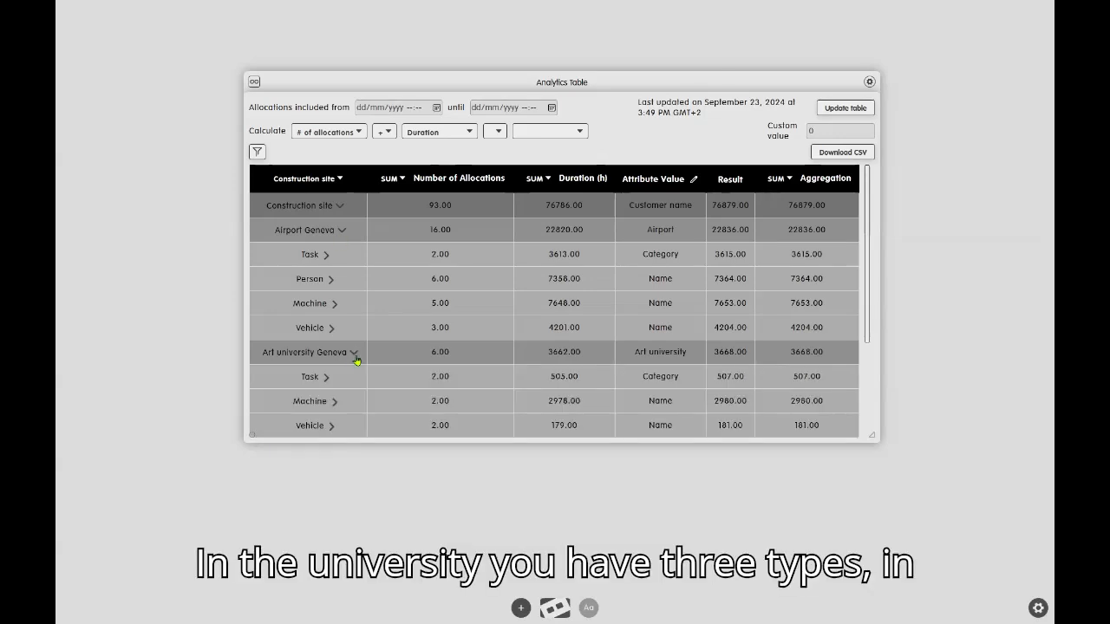
scroll(362, 364, down, 1)
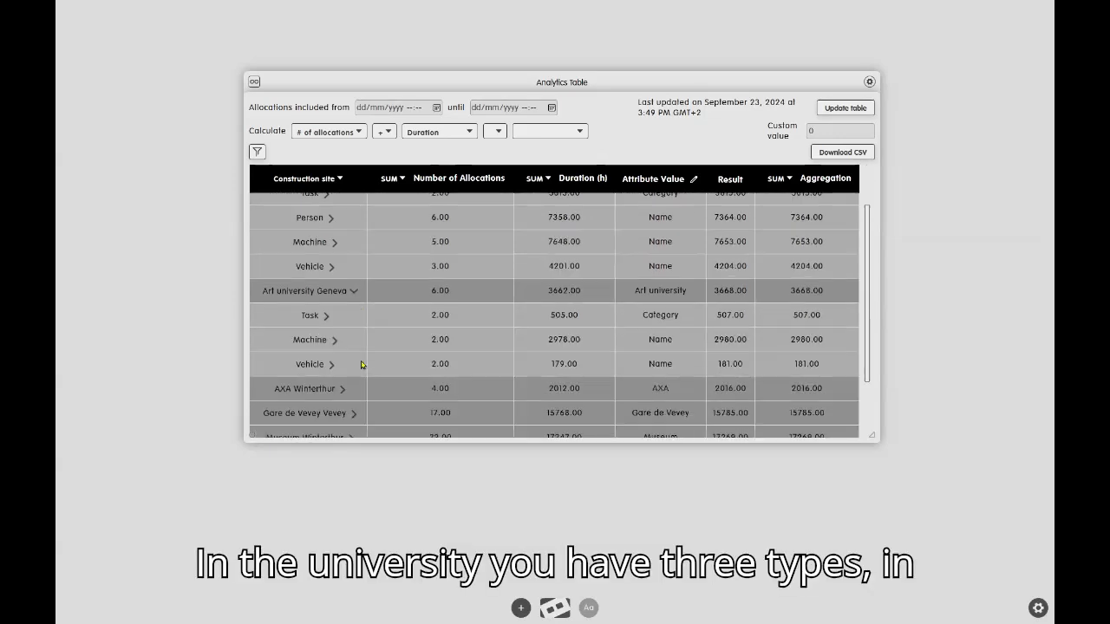
click(352, 290)
scroll(357, 267, up, 1)
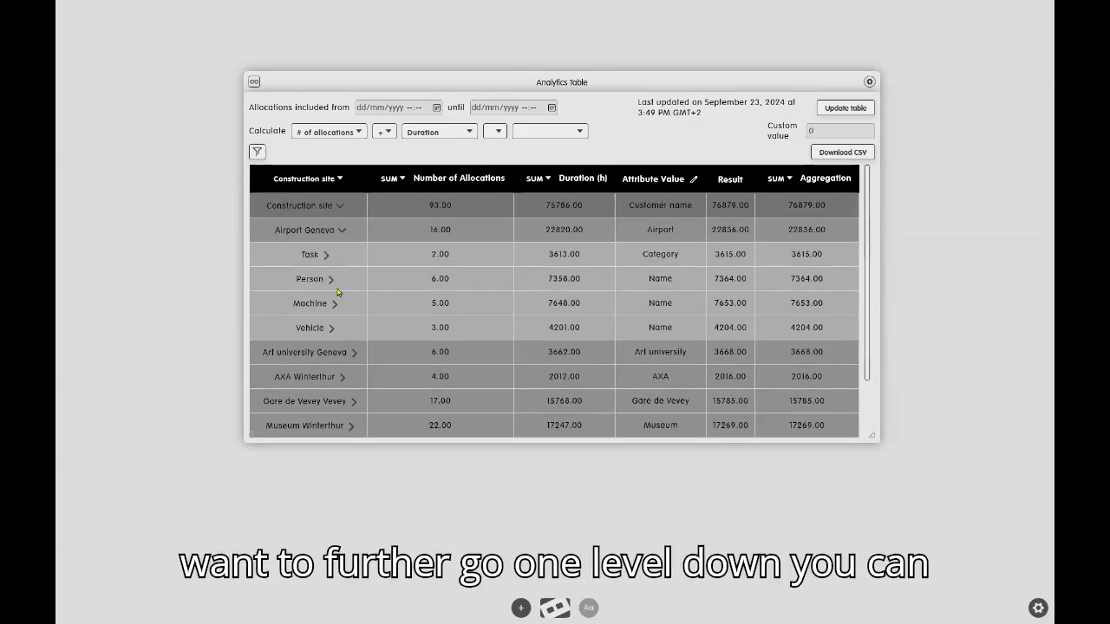
click(332, 280)
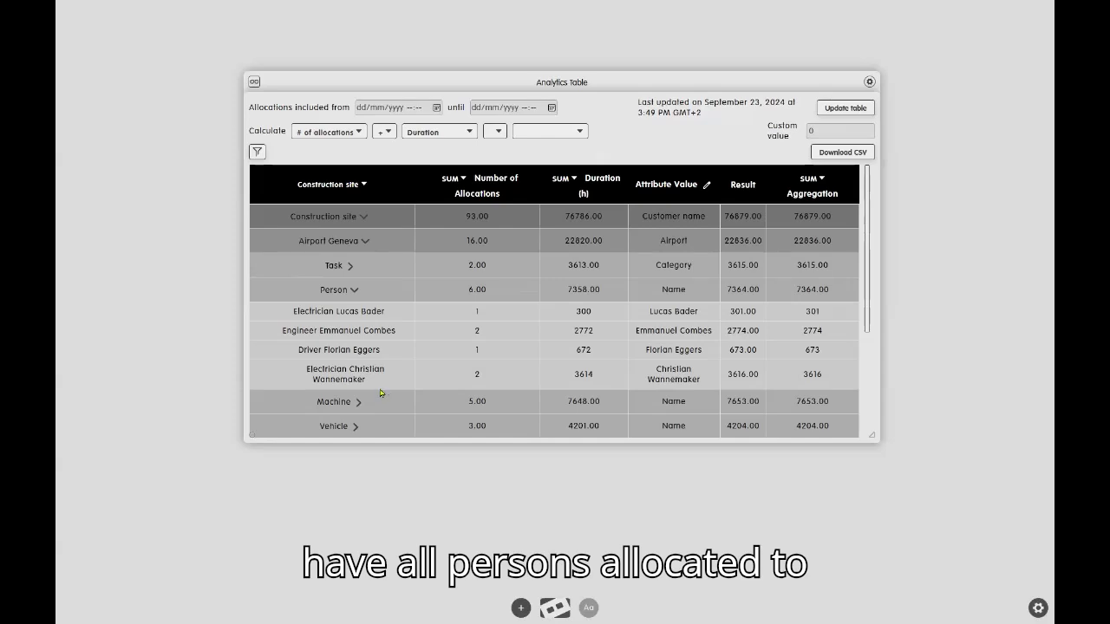
Filter the table to construction sites whose Customer name contains "airport".
click(257, 152)
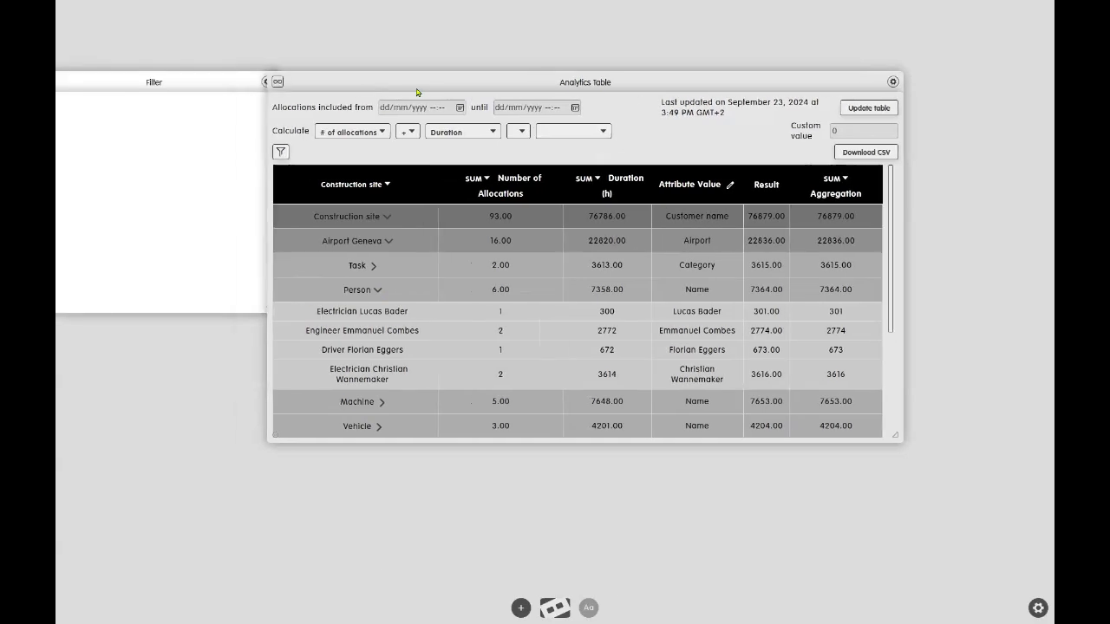
drag(212, 90, 226, 92)
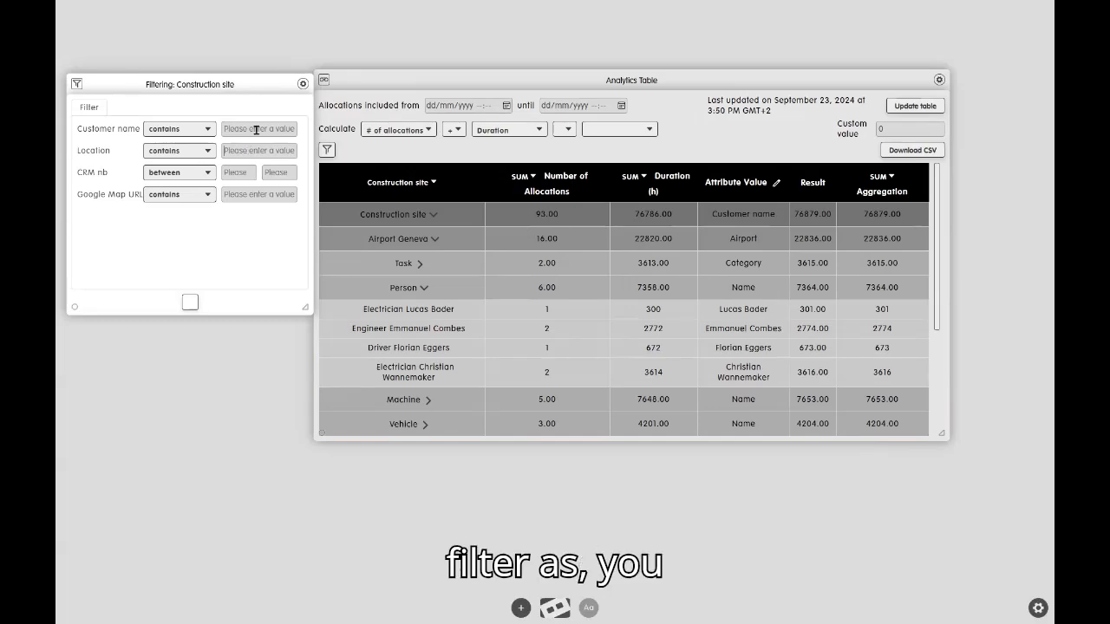
click(256, 129)
text(alp)
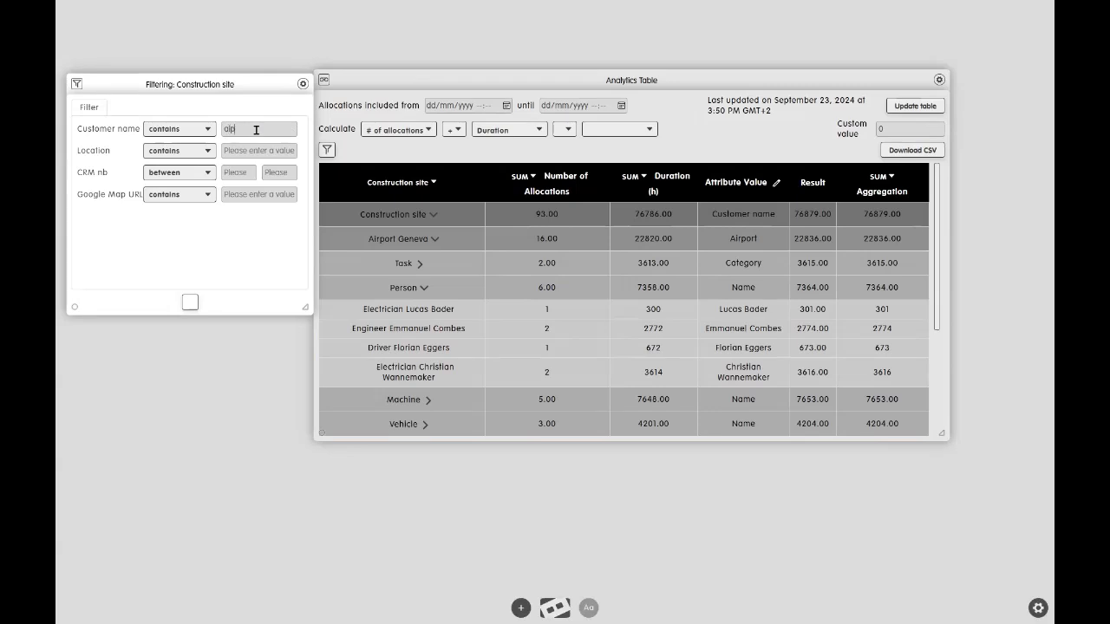
text(ort)
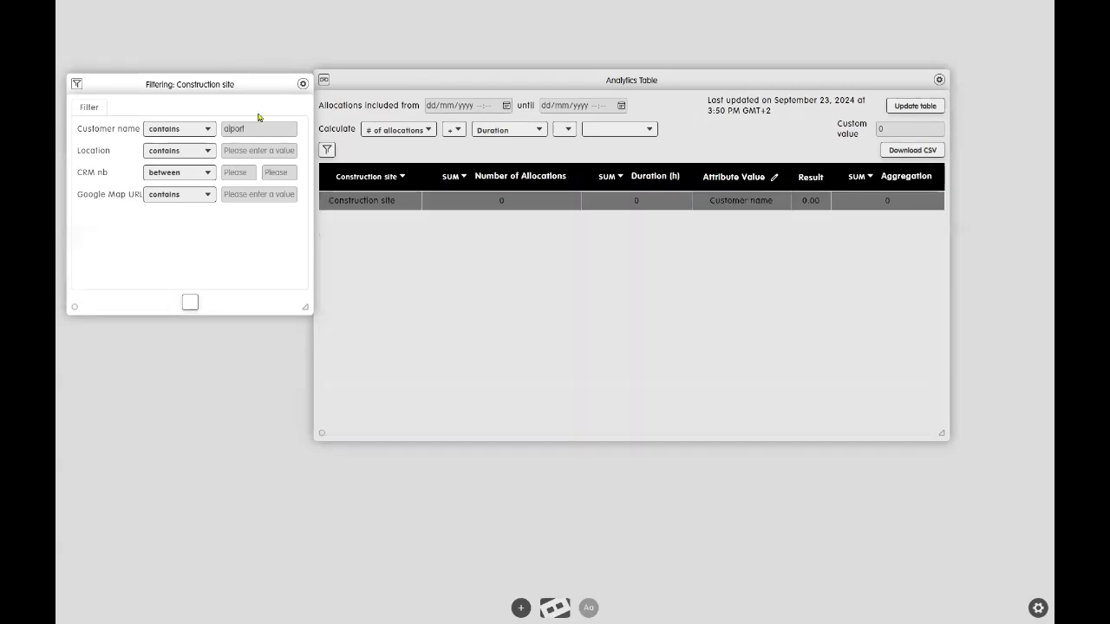
key(BackSpace)
key(BackSpace)
key(BackSpace)
key(BackSpace)
key(BackSpace)
text(irpo)
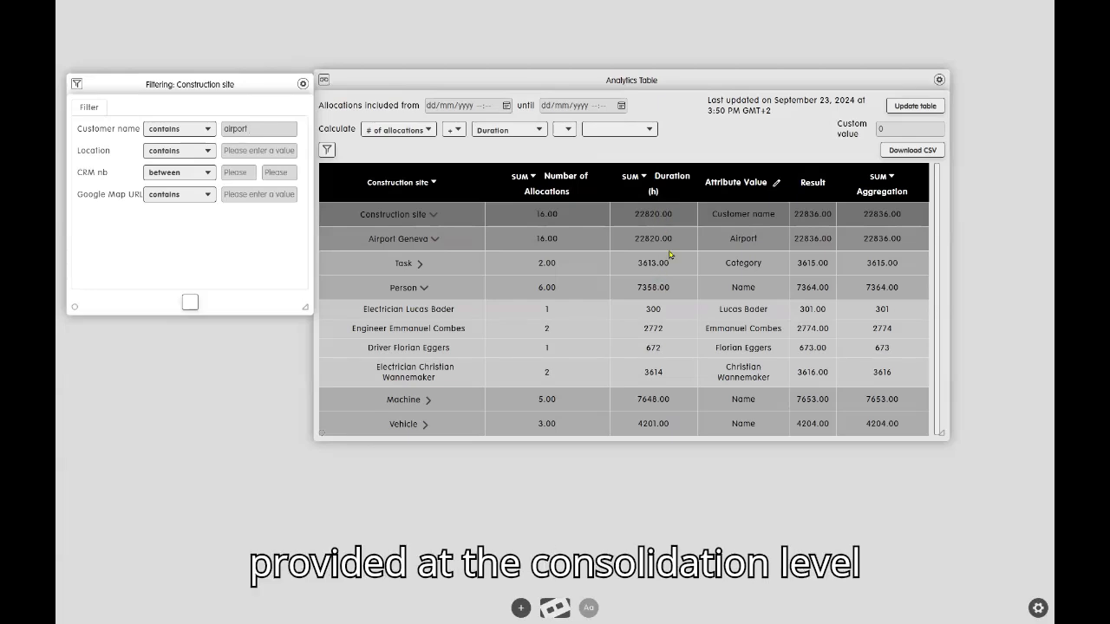
Try the PCT and AVG aggregations on the Duration column, restore SUM, and view the aggregation options for Number of Allocations.
click(644, 177)
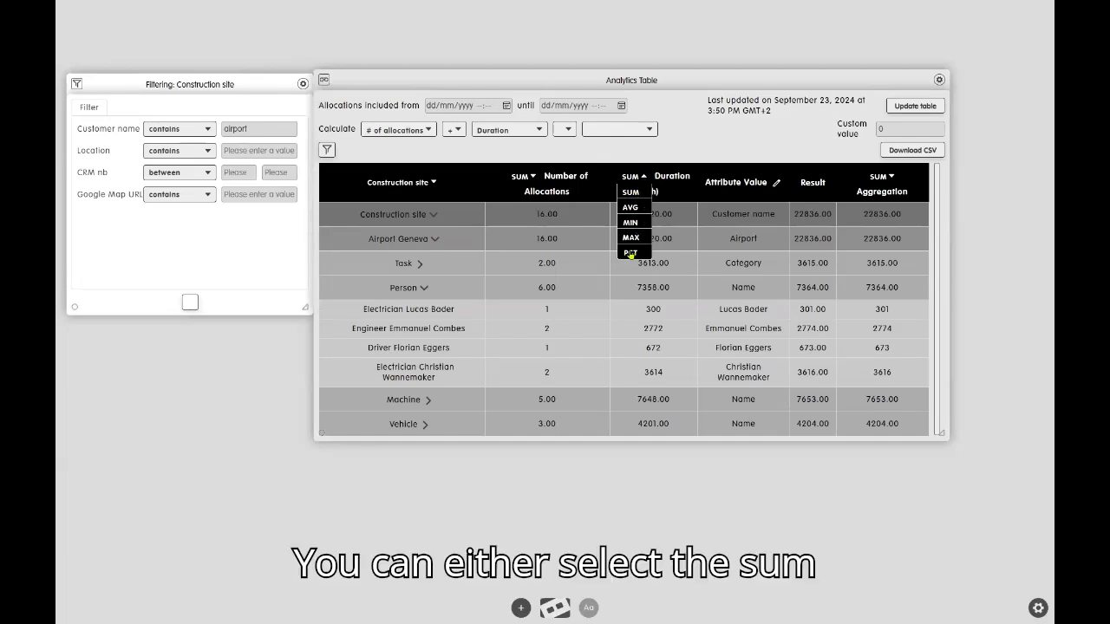
click(631, 252)
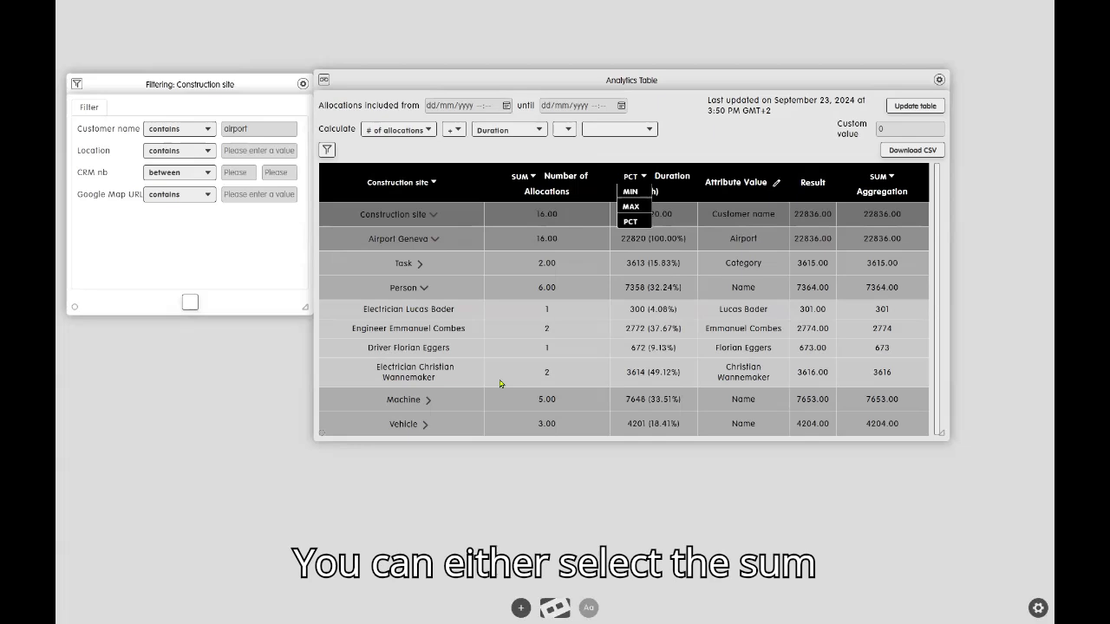
click(643, 177)
click(645, 207)
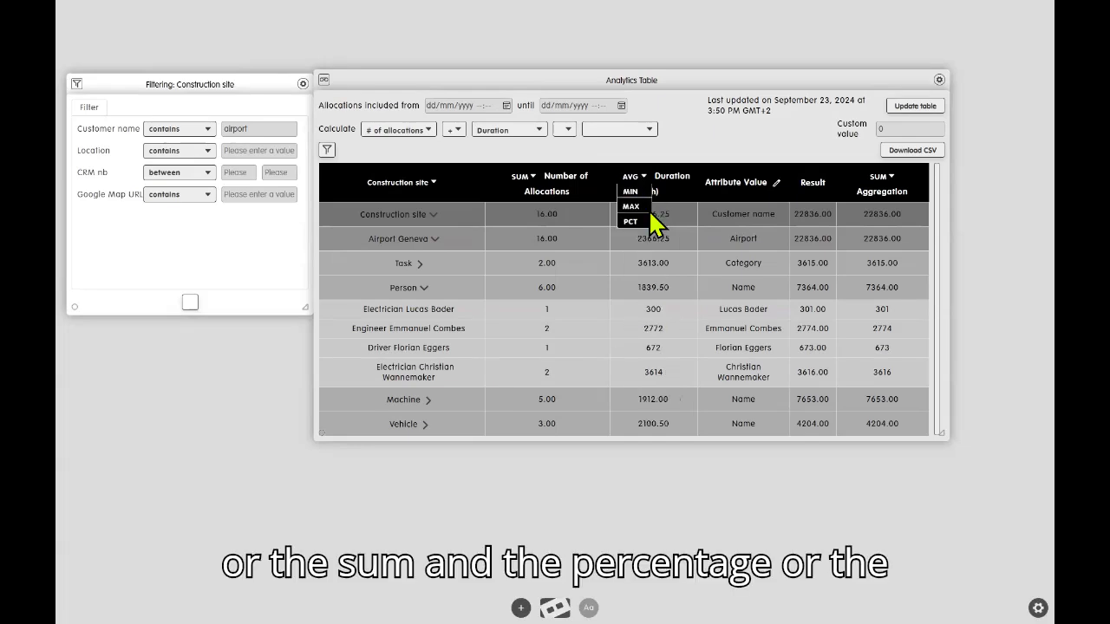
click(642, 178)
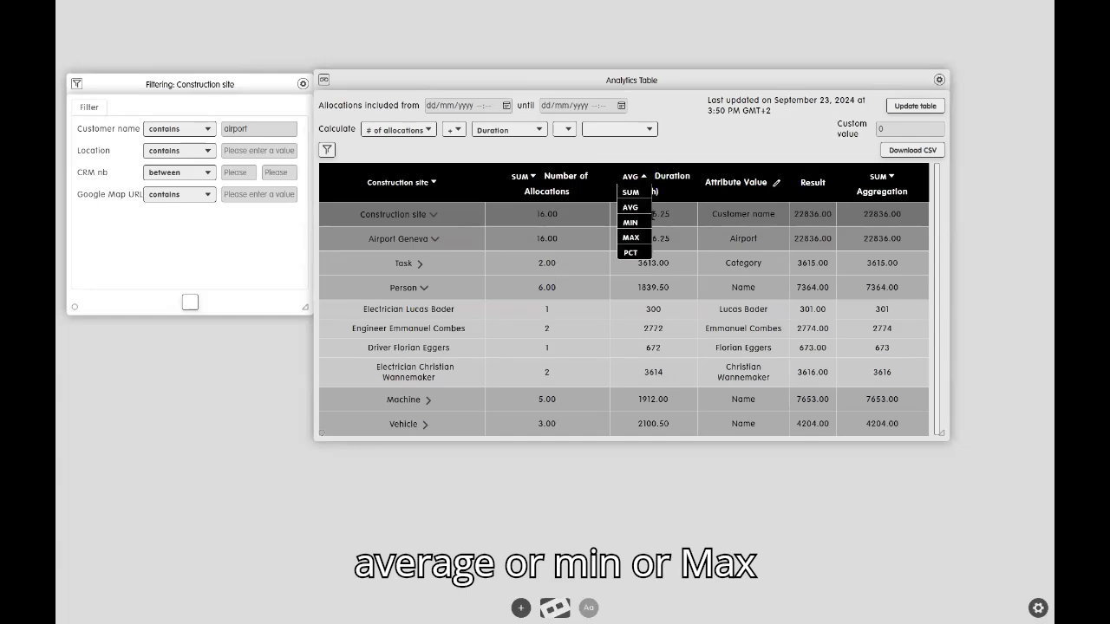
click(631, 191)
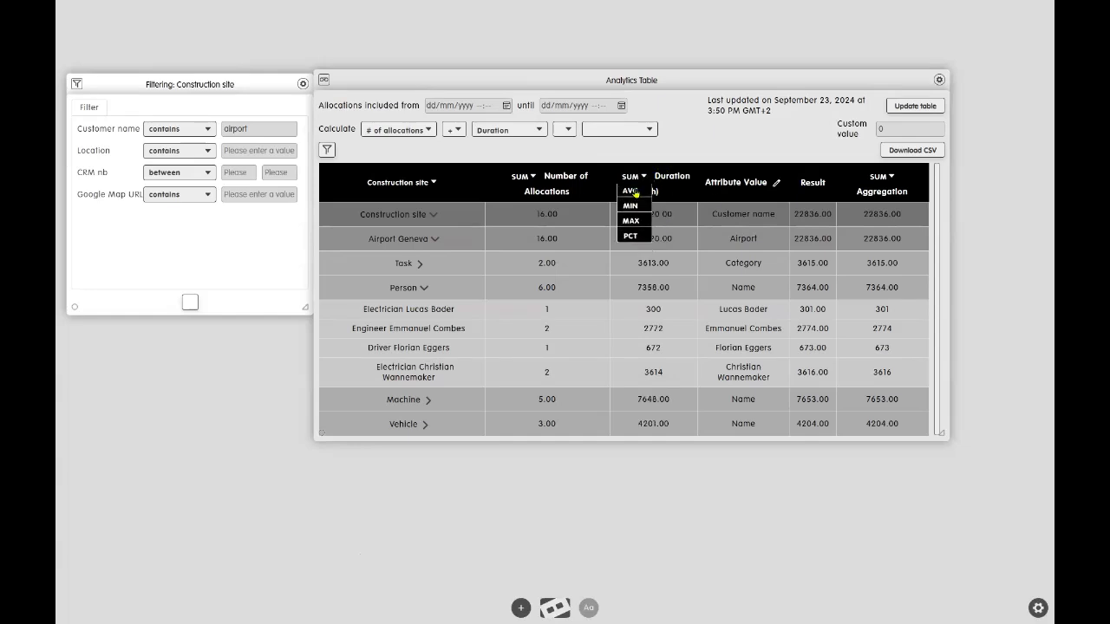
click(531, 178)
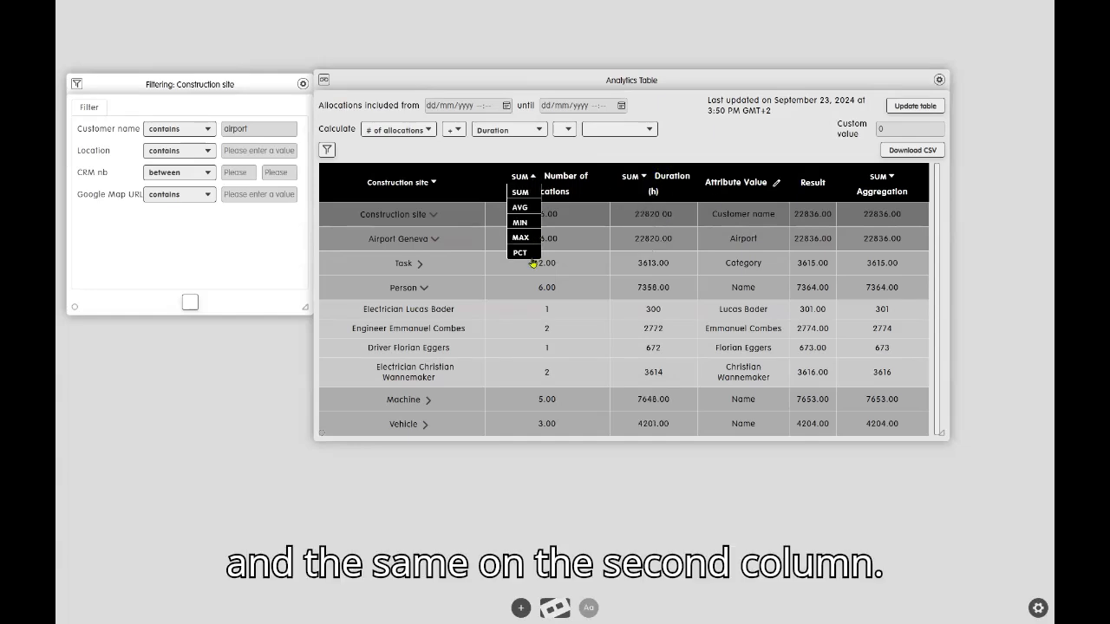
click(695, 147)
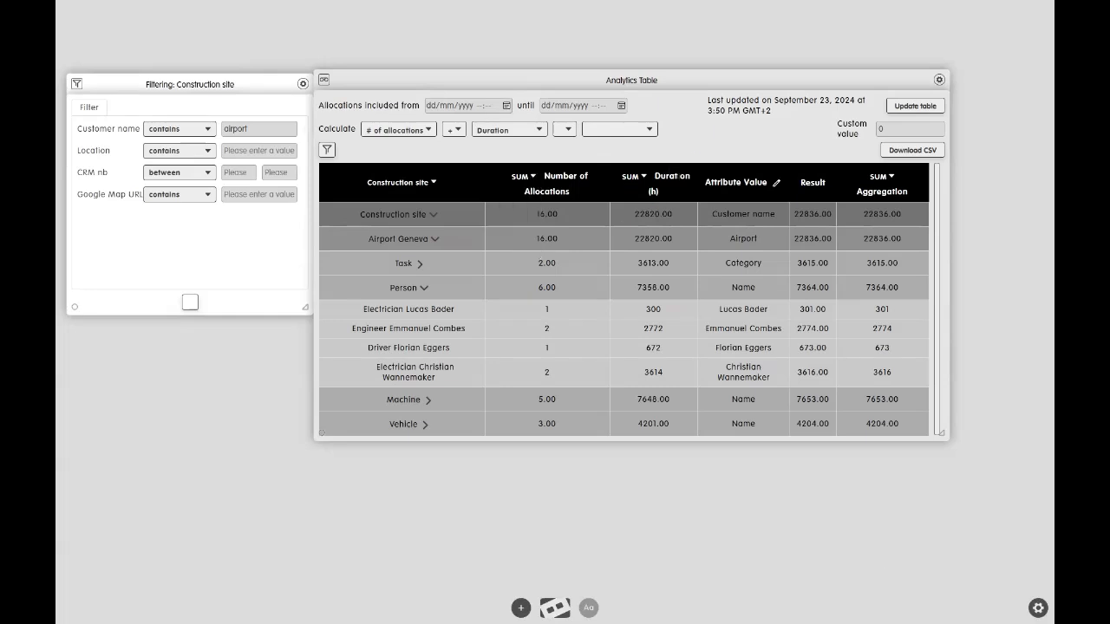
Set the attribute value shown for the Person resource type to Cost (CHF).
click(777, 186)
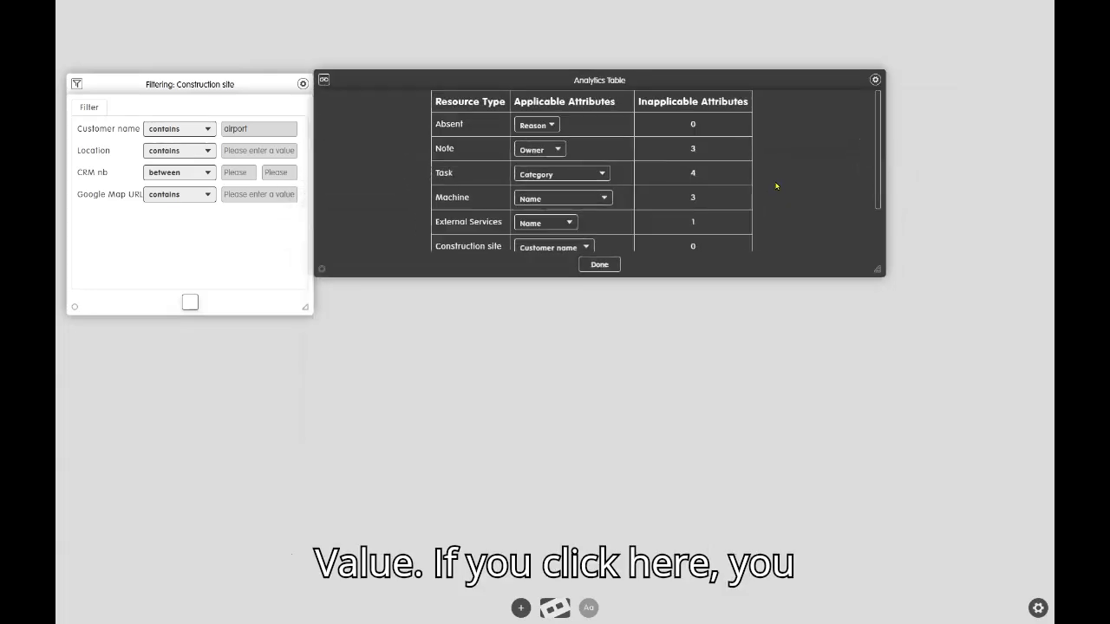
drag(712, 84, 733, 80)
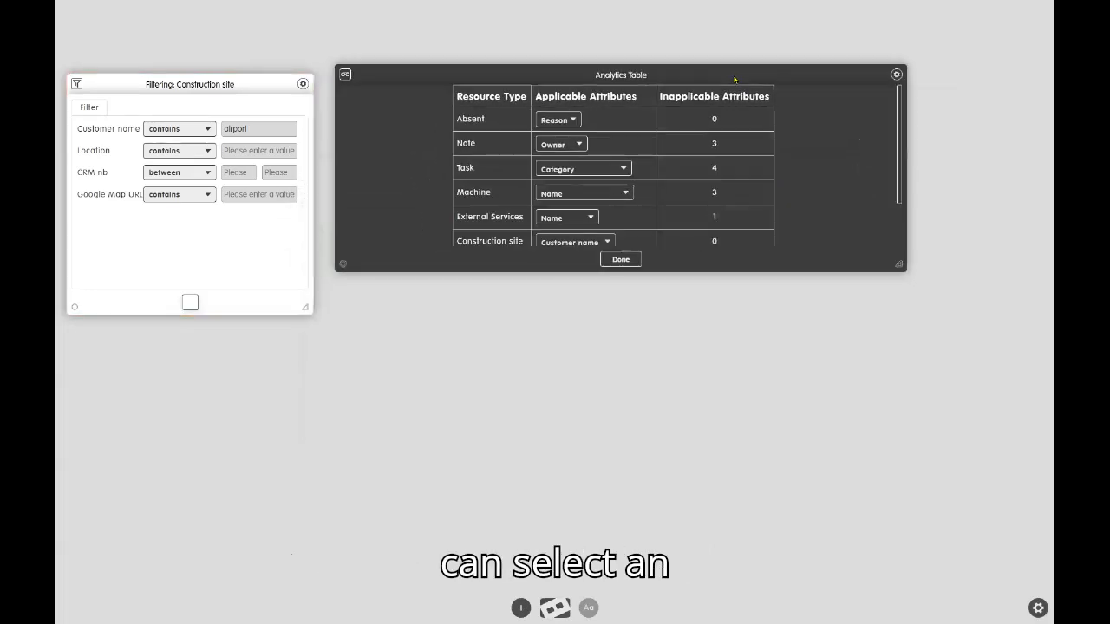
drag(901, 268, 925, 426)
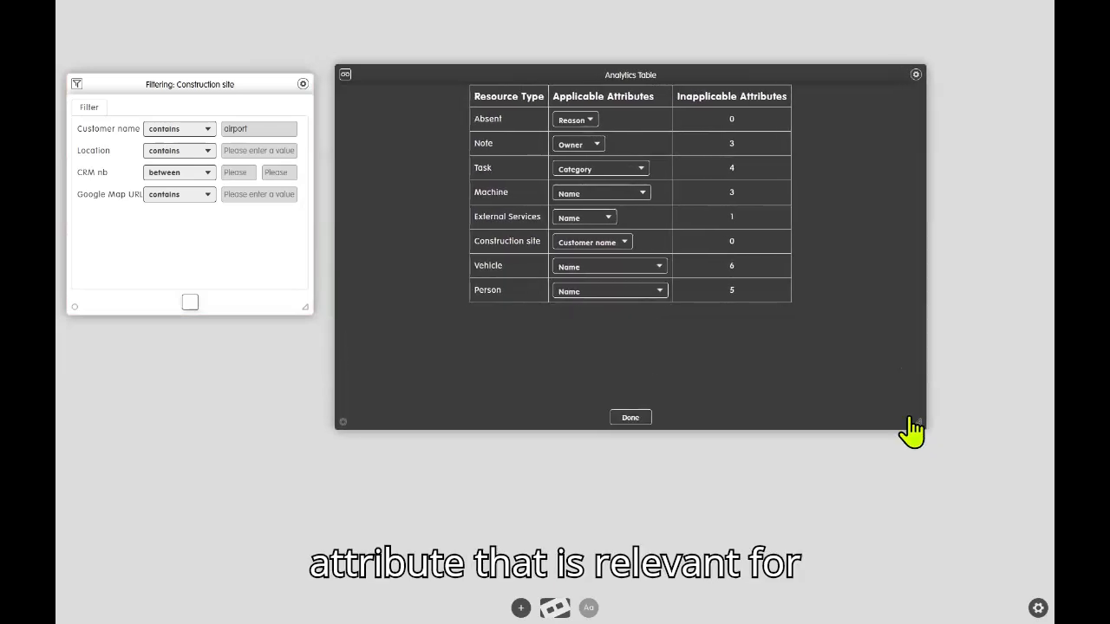
click(598, 295)
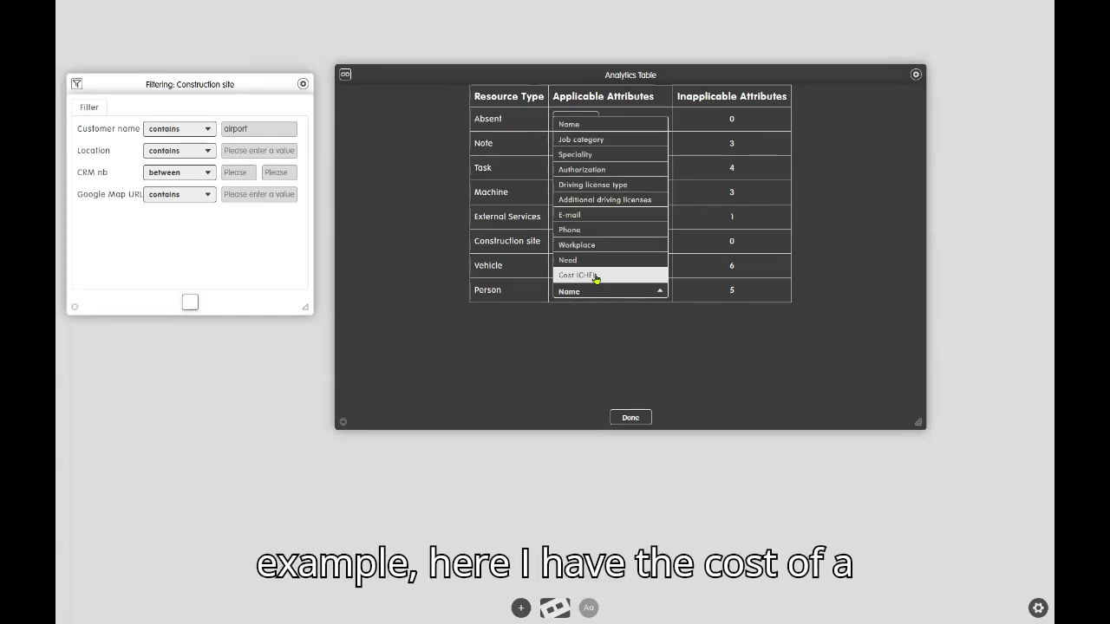
click(596, 277)
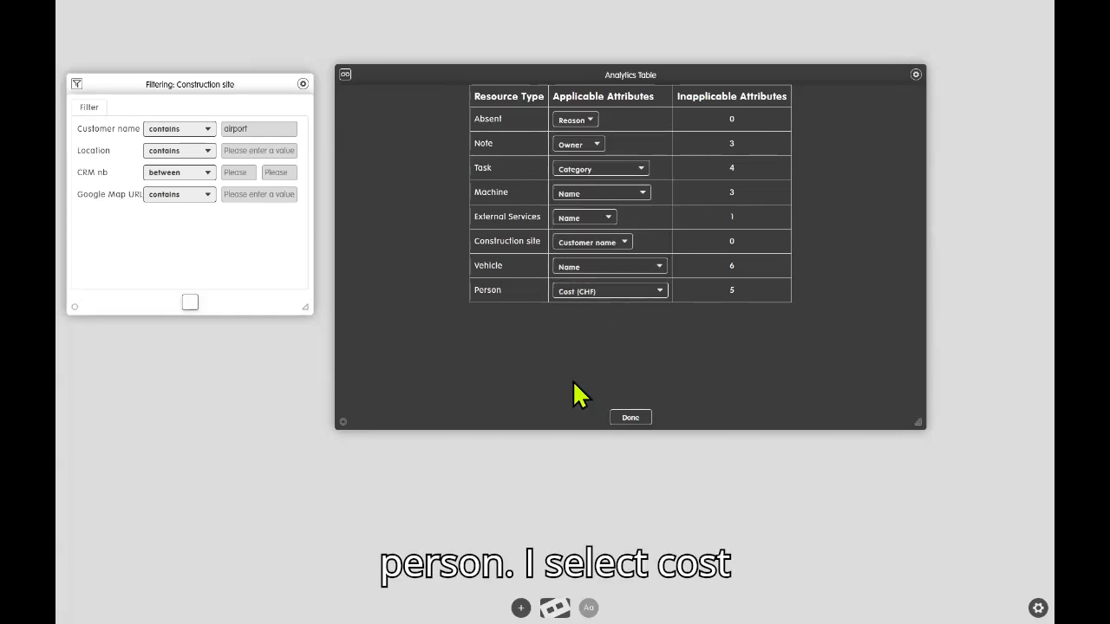
click(631, 417)
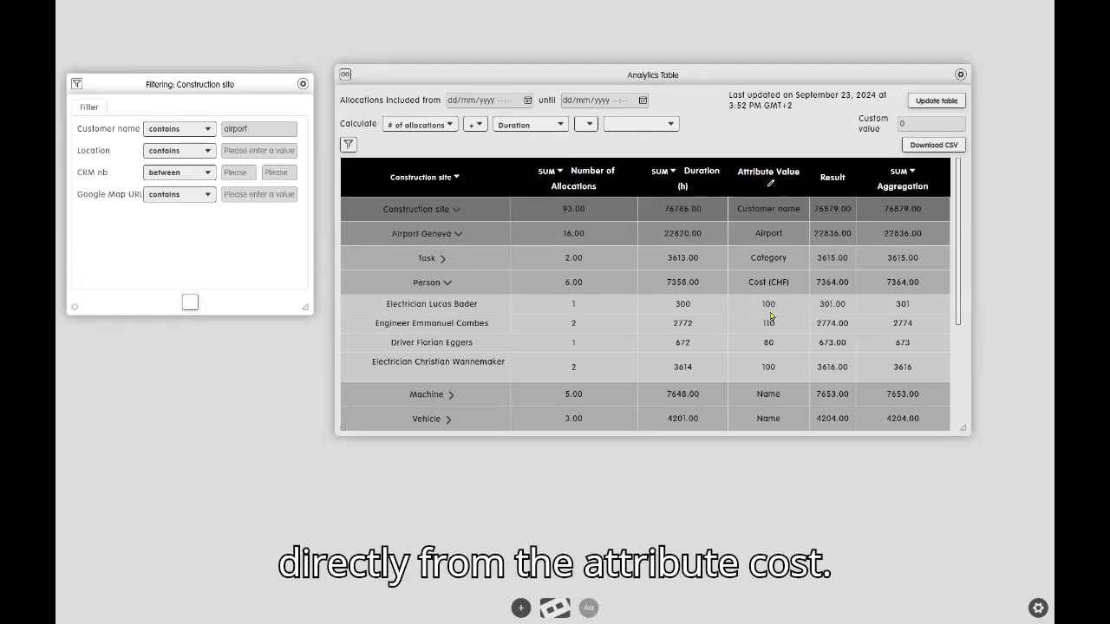
Check the Cost (CHF) attribute on the first listed electrician's person card via the Timeboard, and return to the Analytics Table.
click(556, 610)
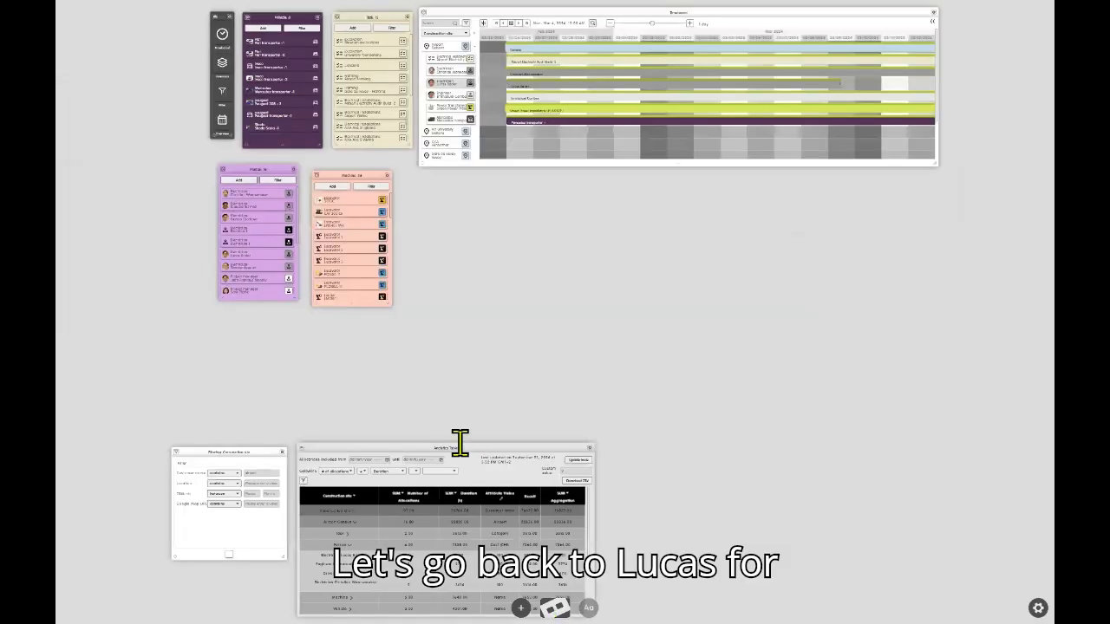
double_click(549, 24)
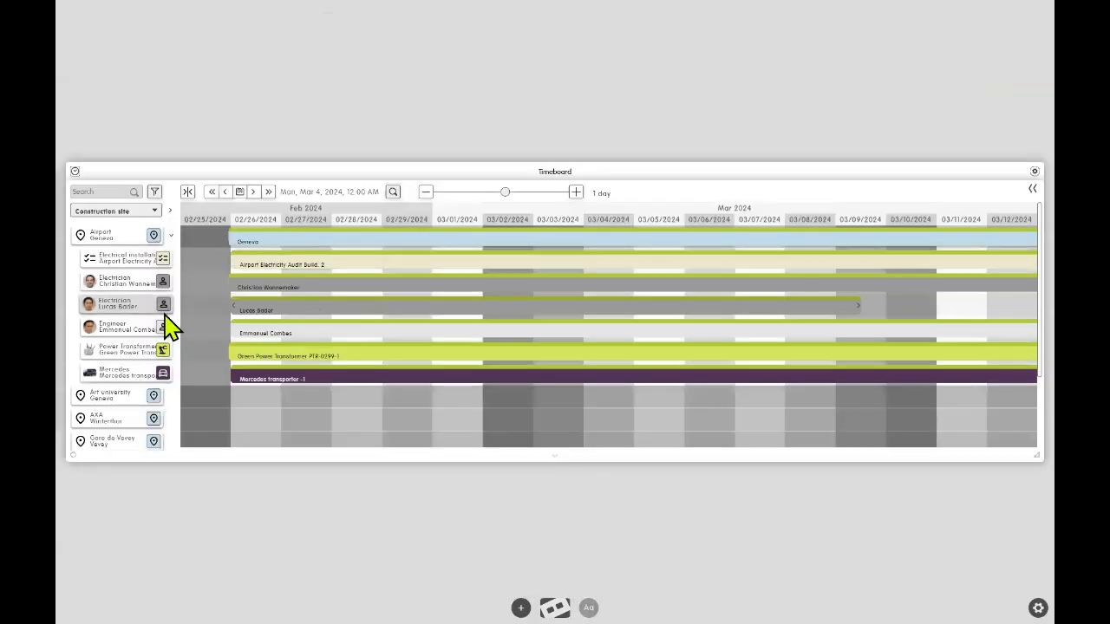
drag(206, 118, 462, 108)
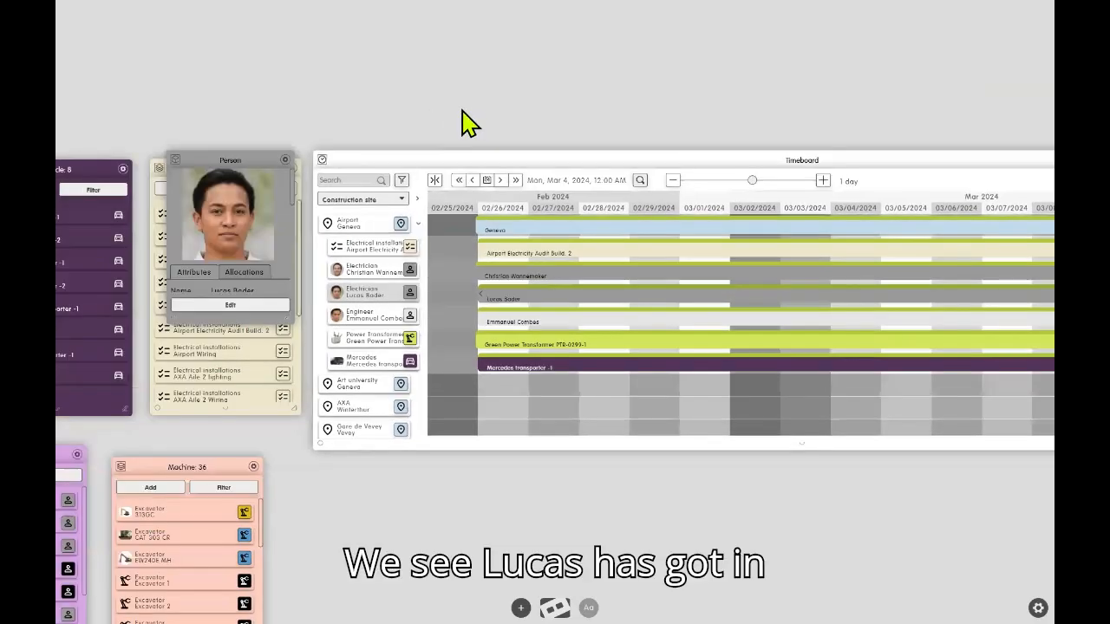
drag(295, 328, 336, 533)
scroll(251, 454, down, 1)
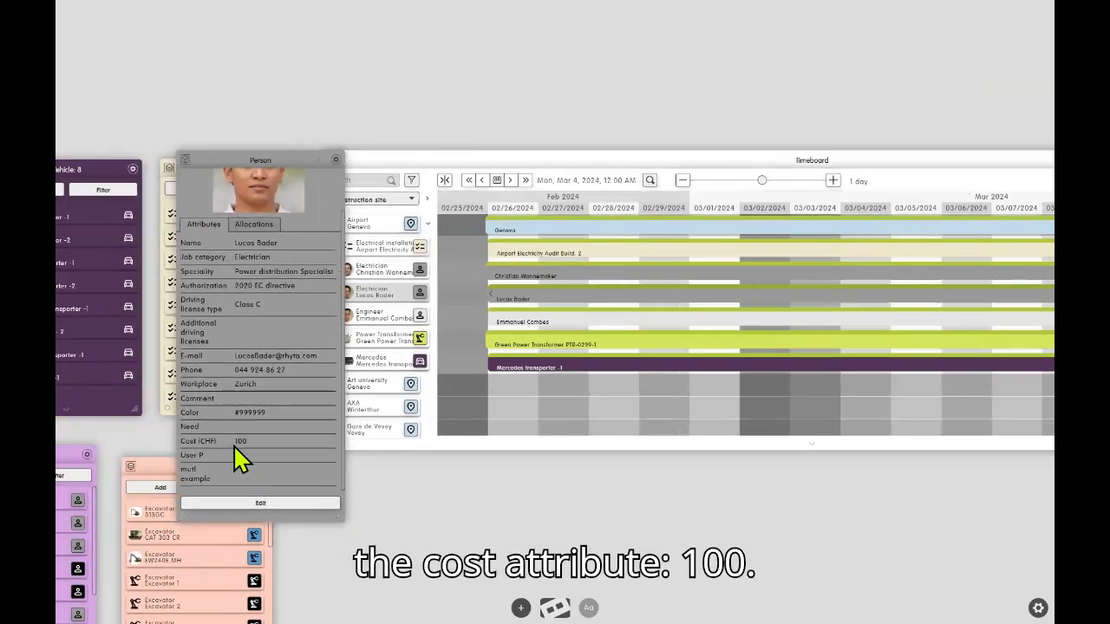
click(552, 609)
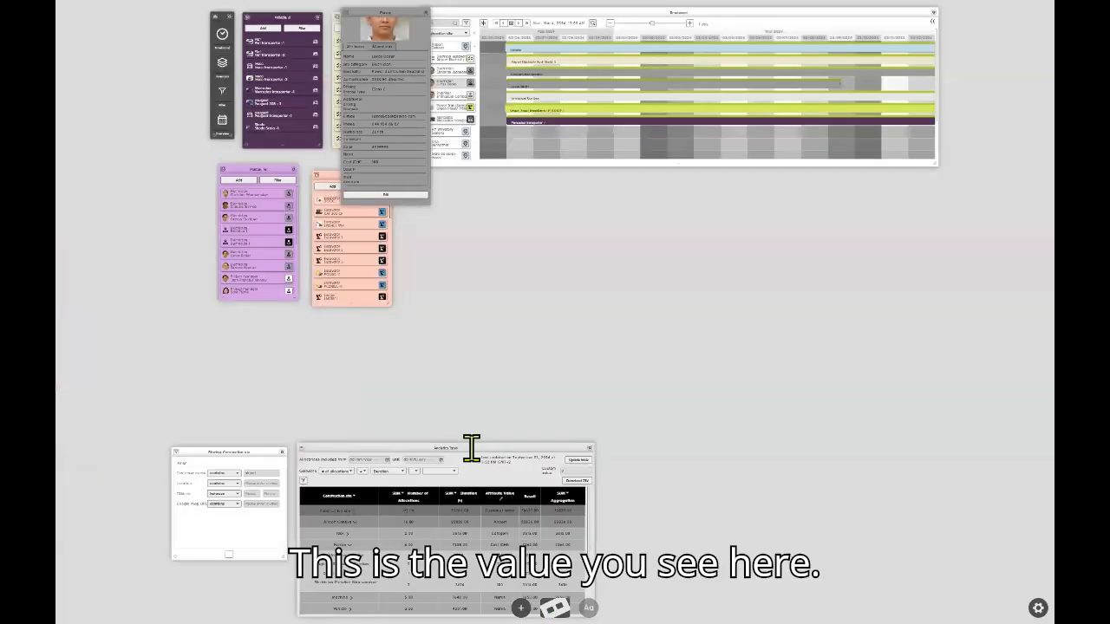
double_click(481, 469)
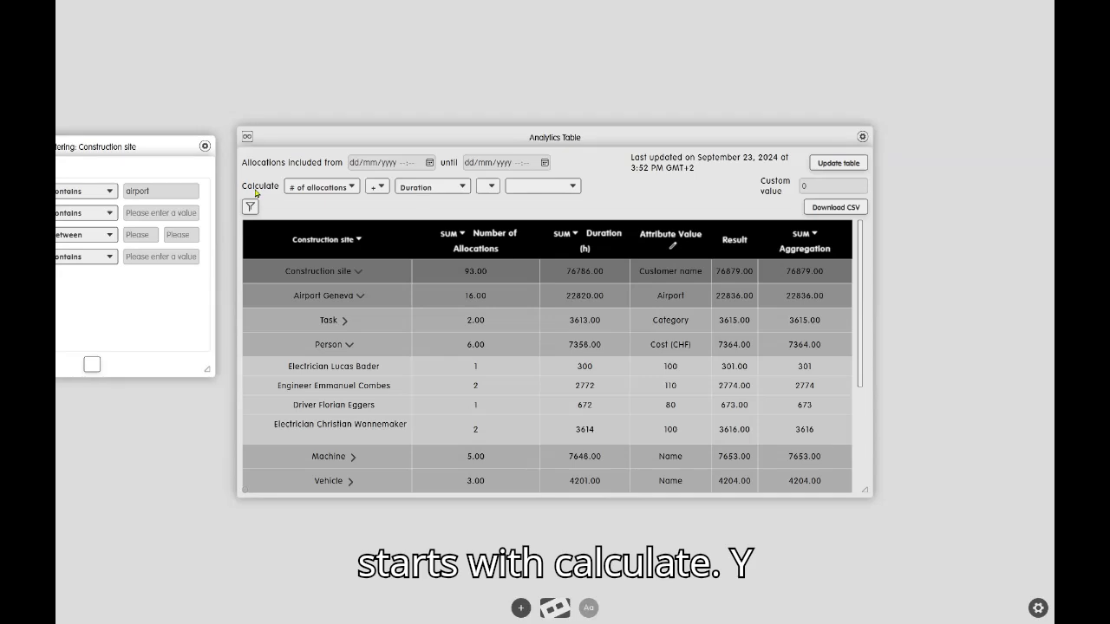
Set the table's calculation formula to Duration multiplied by Attribute value.
click(325, 192)
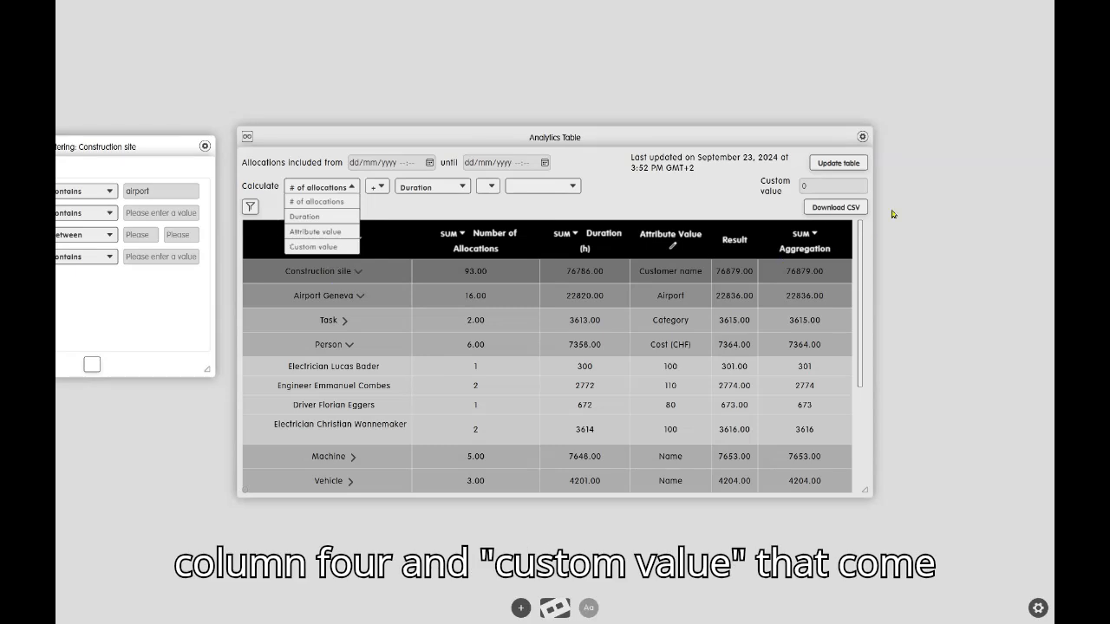
click(318, 216)
click(379, 186)
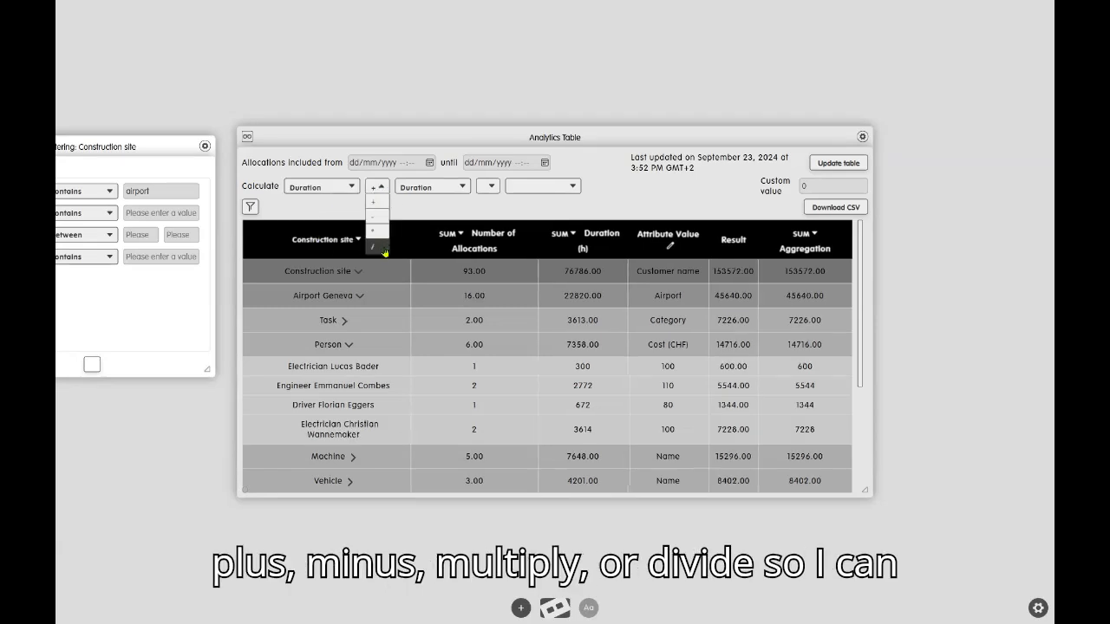
click(384, 236)
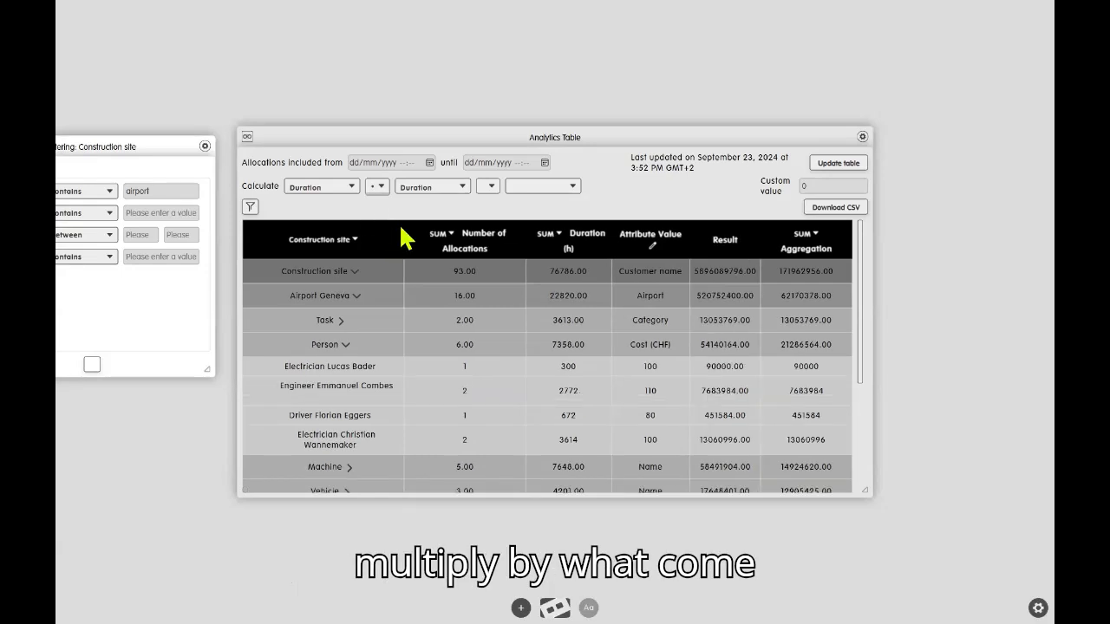
click(447, 187)
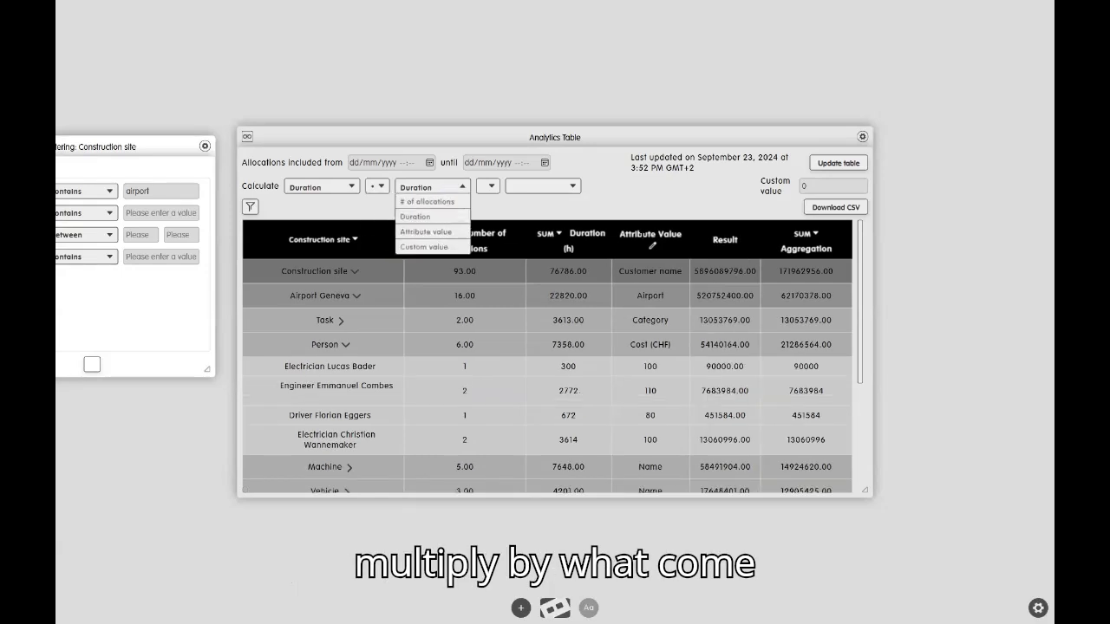
click(438, 231)
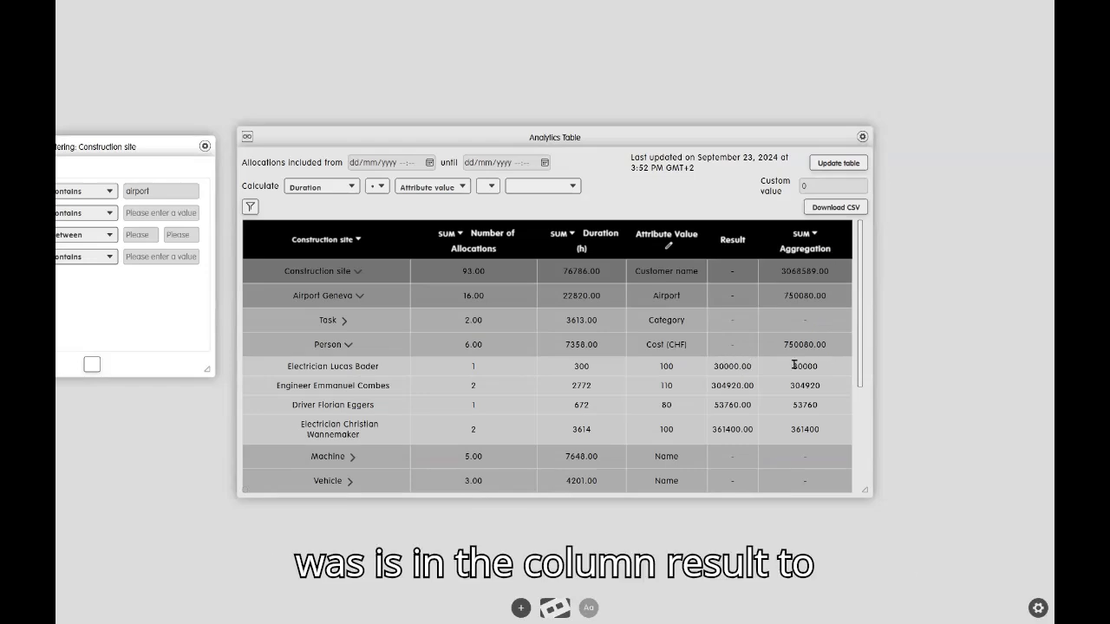
Check the Aggregation column's available functions and examine its sums at person, Airport Geneva and overall construction site level.
click(819, 236)
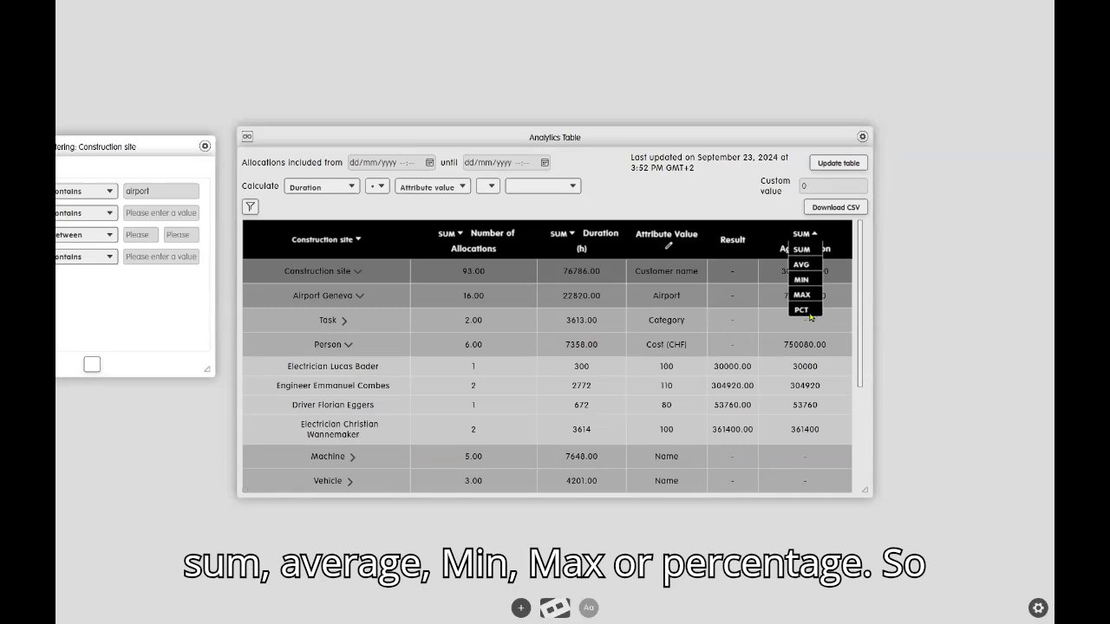
click(816, 341)
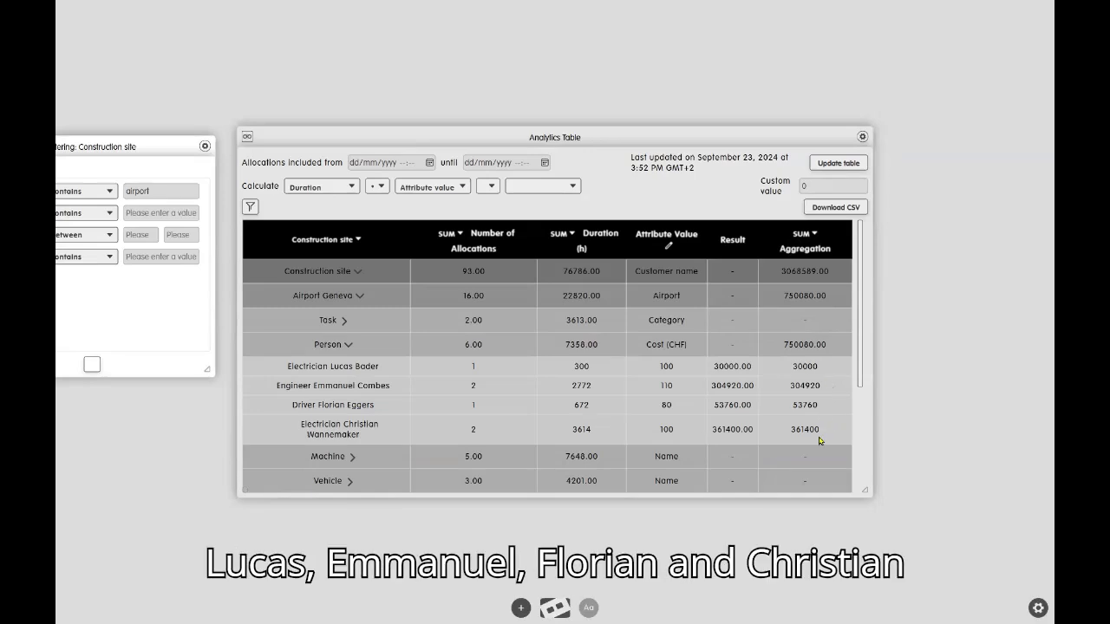
drag(784, 345, 837, 355)
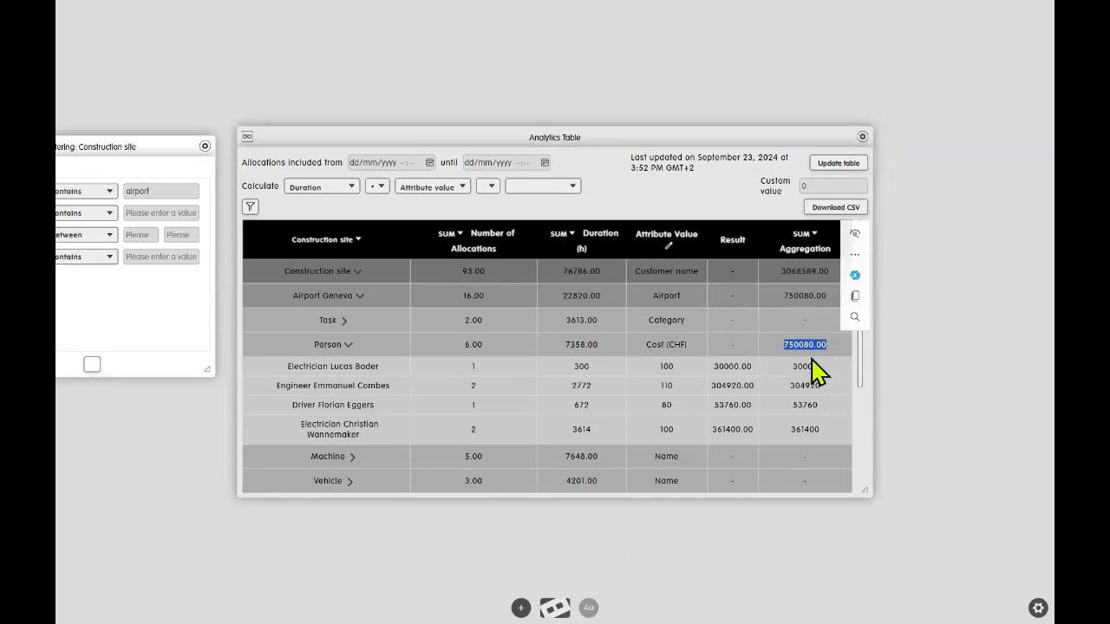
click(805, 297)
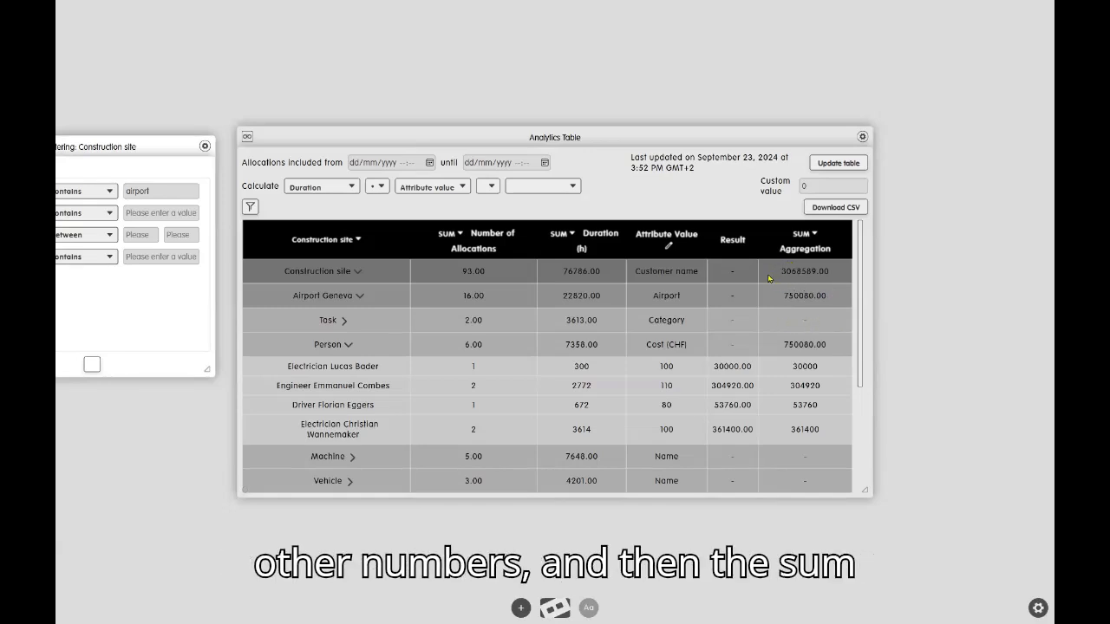
drag(768, 278, 850, 281)
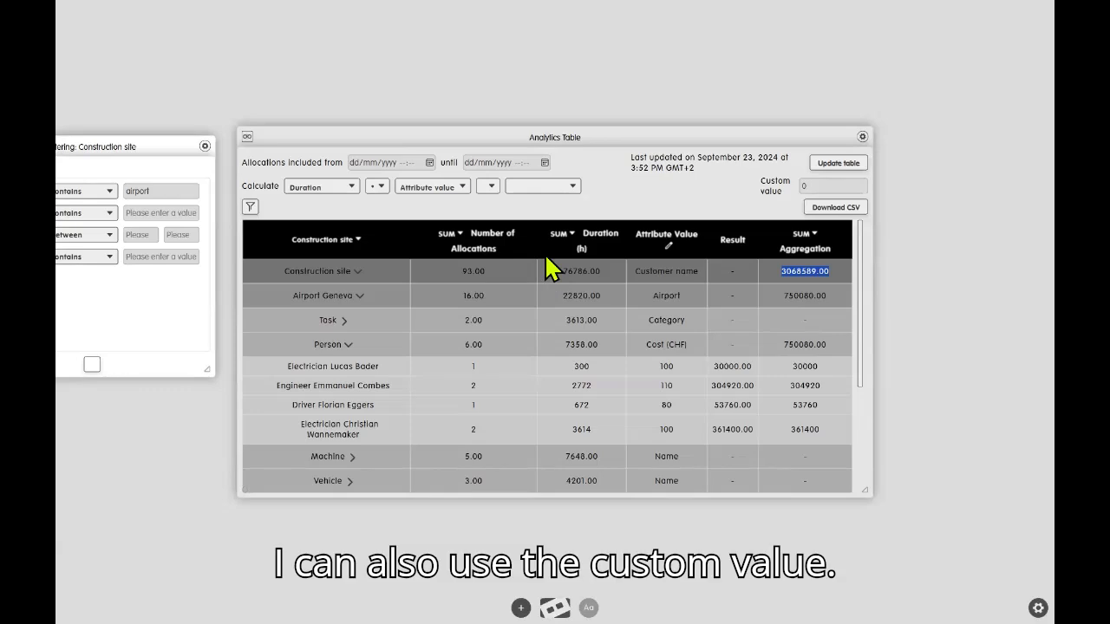
Extend the calculation formula with a division by a custom value of 24.
click(492, 188)
click(493, 251)
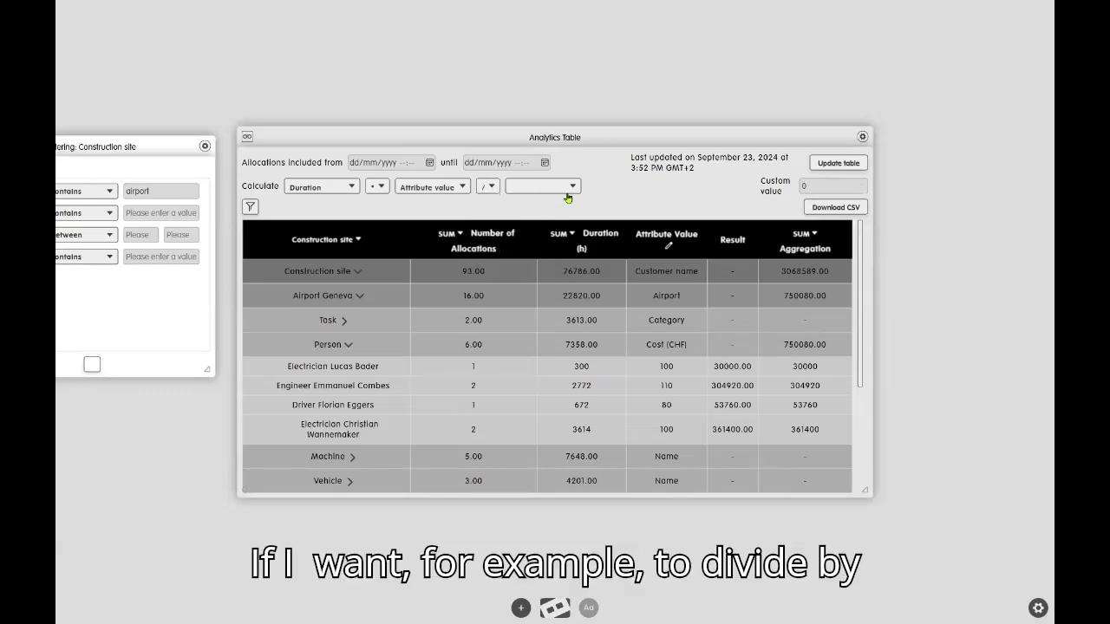
click(566, 188)
click(560, 236)
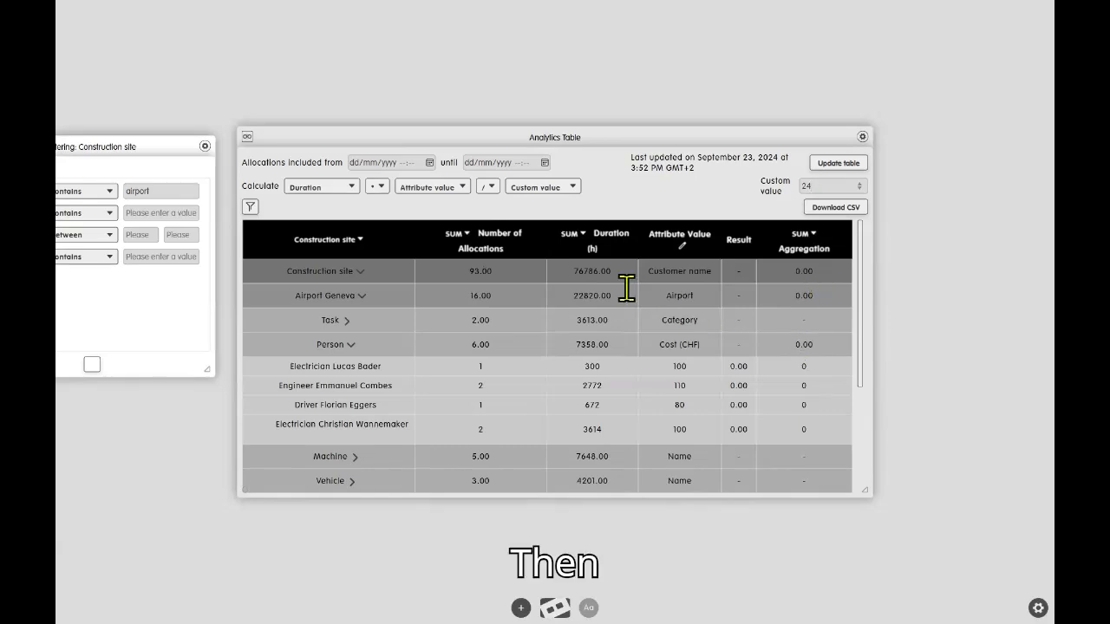
click(671, 193)
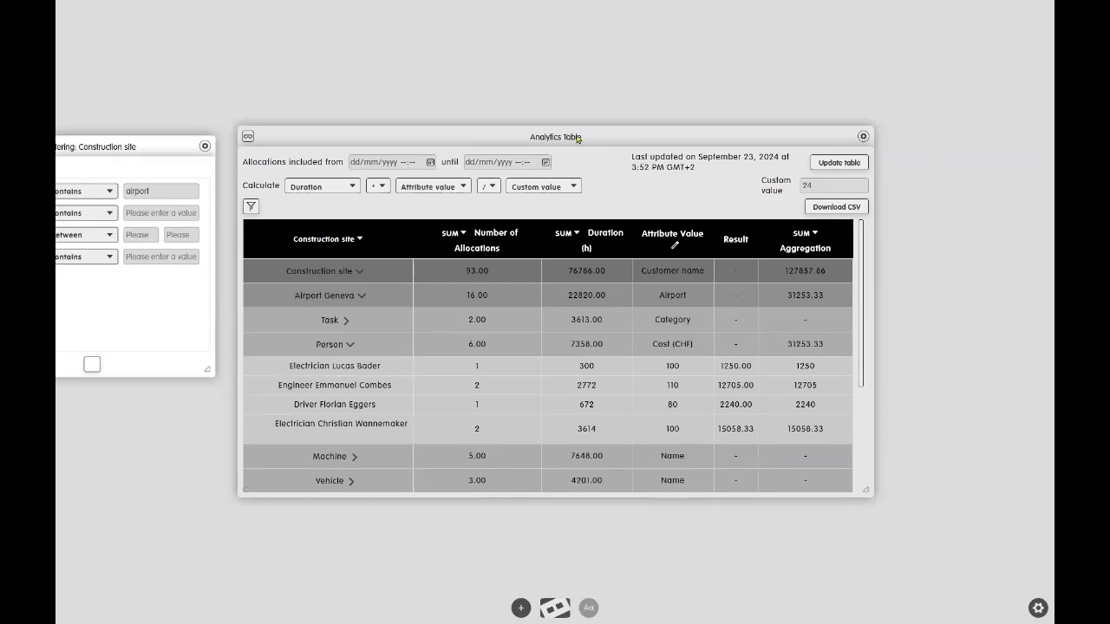
drag(579, 139, 579, 138)
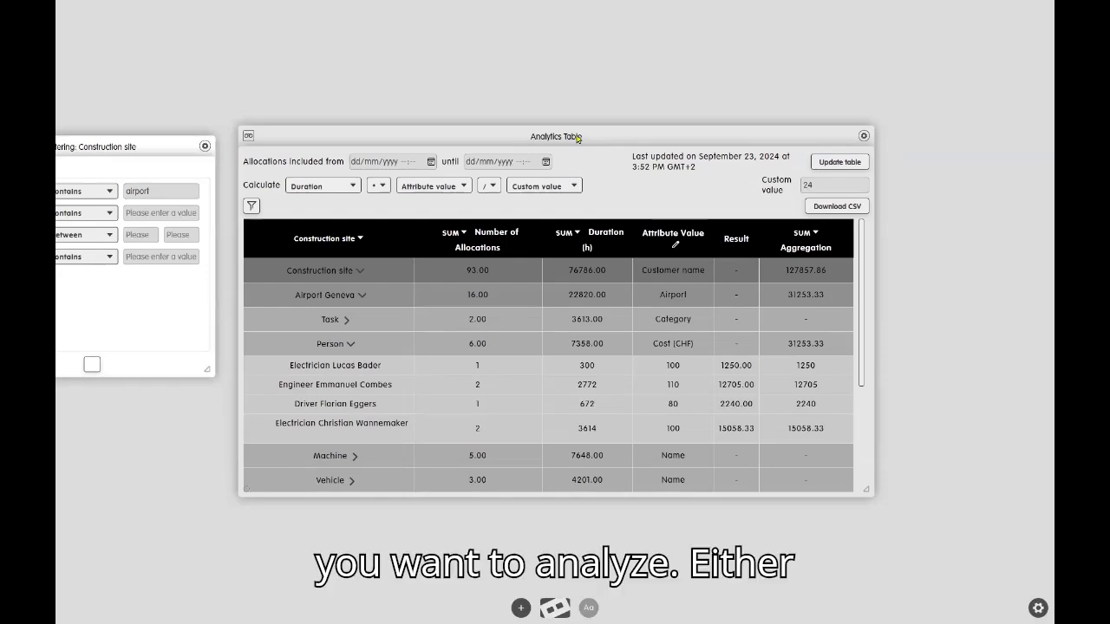
Set the start date of the included allocations to 13/05/2024 15:55.
click(431, 161)
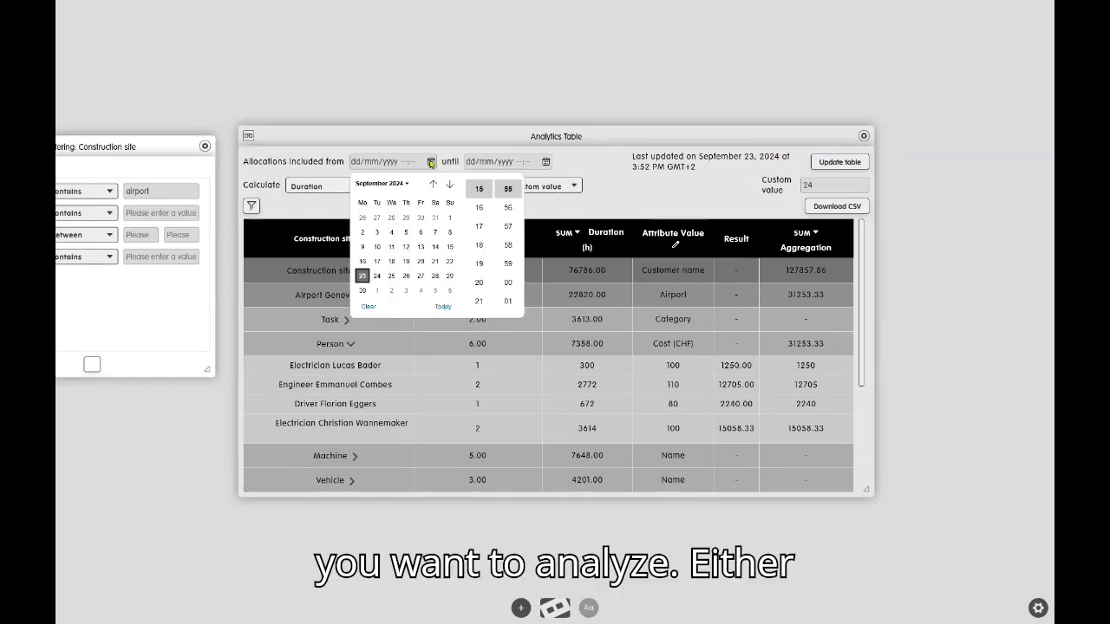
click(434, 185)
click(434, 185)
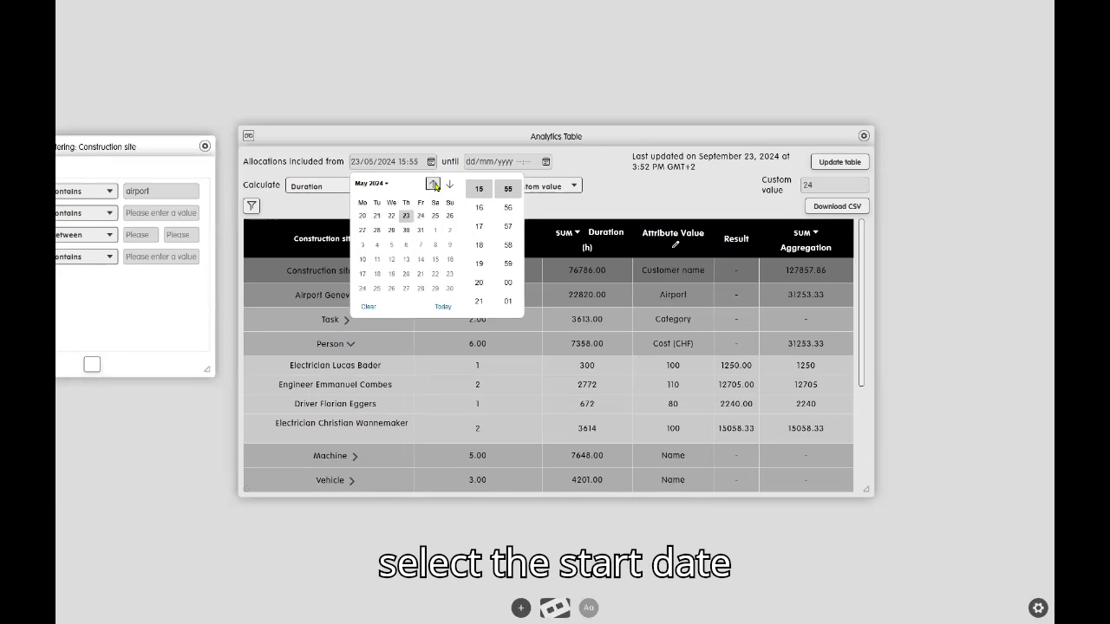
click(363, 246)
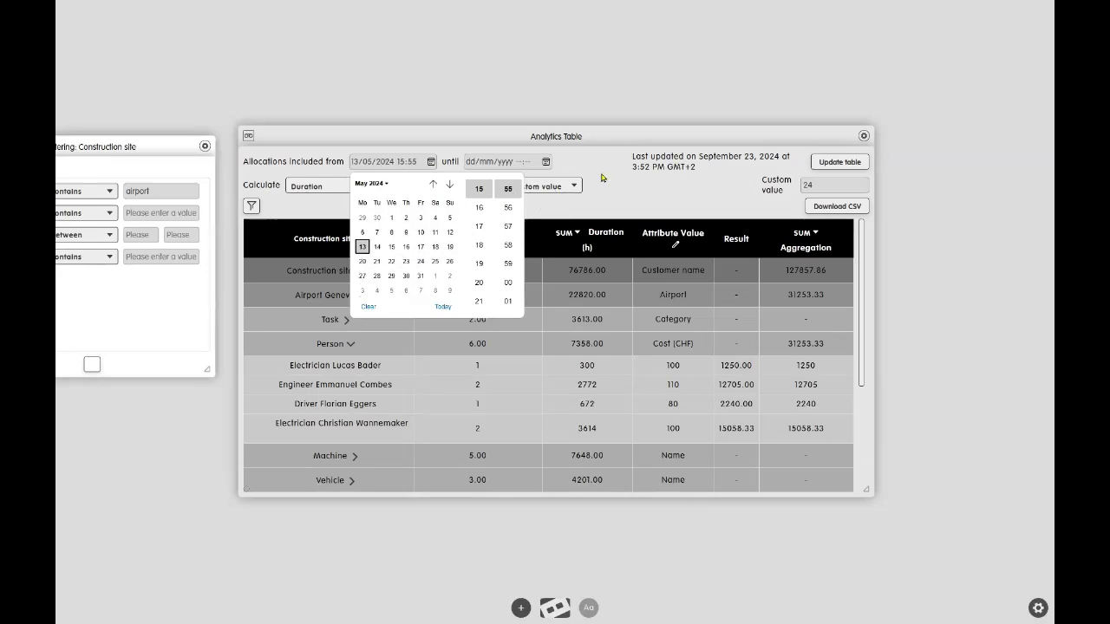
click(555, 172)
Set the end date of the included allocations to 19/12/2024 15:55 and clear the start date.
click(545, 164)
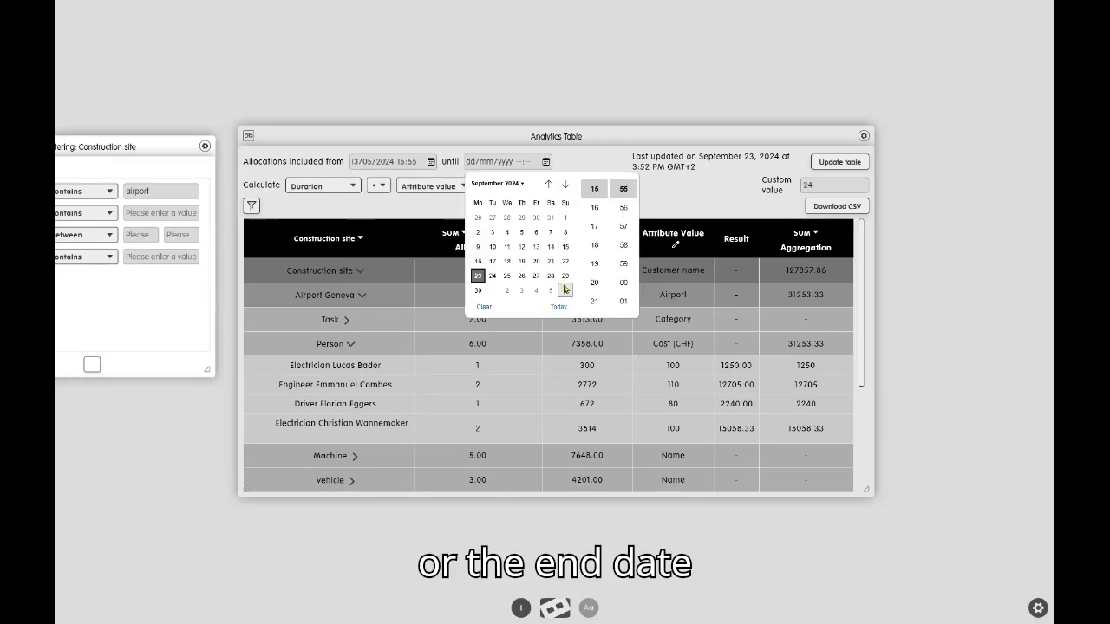
click(565, 185)
click(564, 186)
click(564, 186)
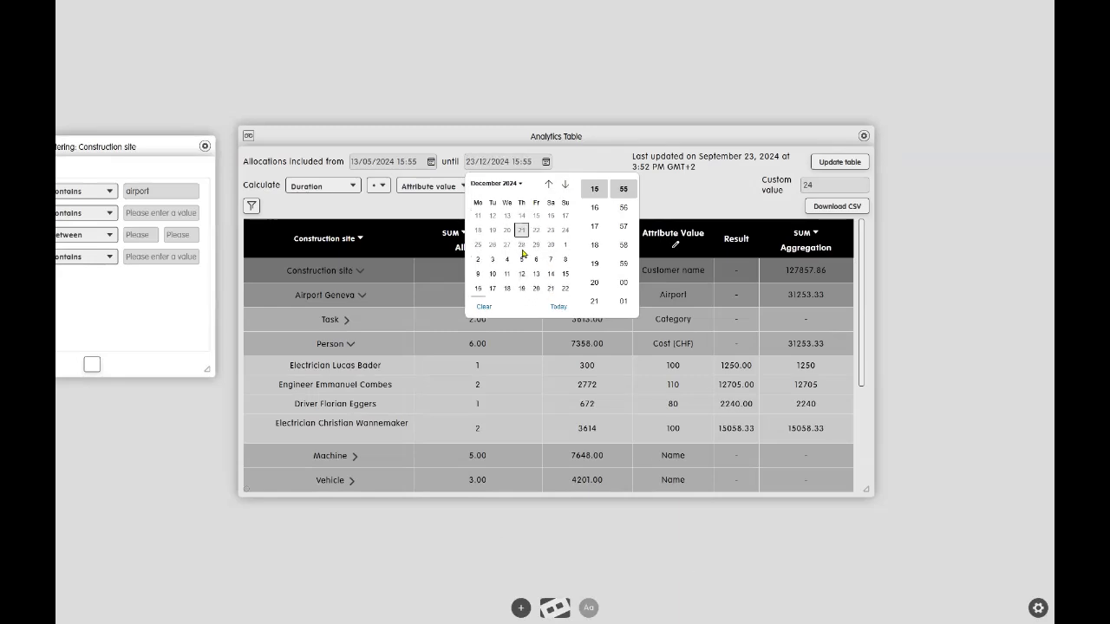
click(522, 261)
click(598, 167)
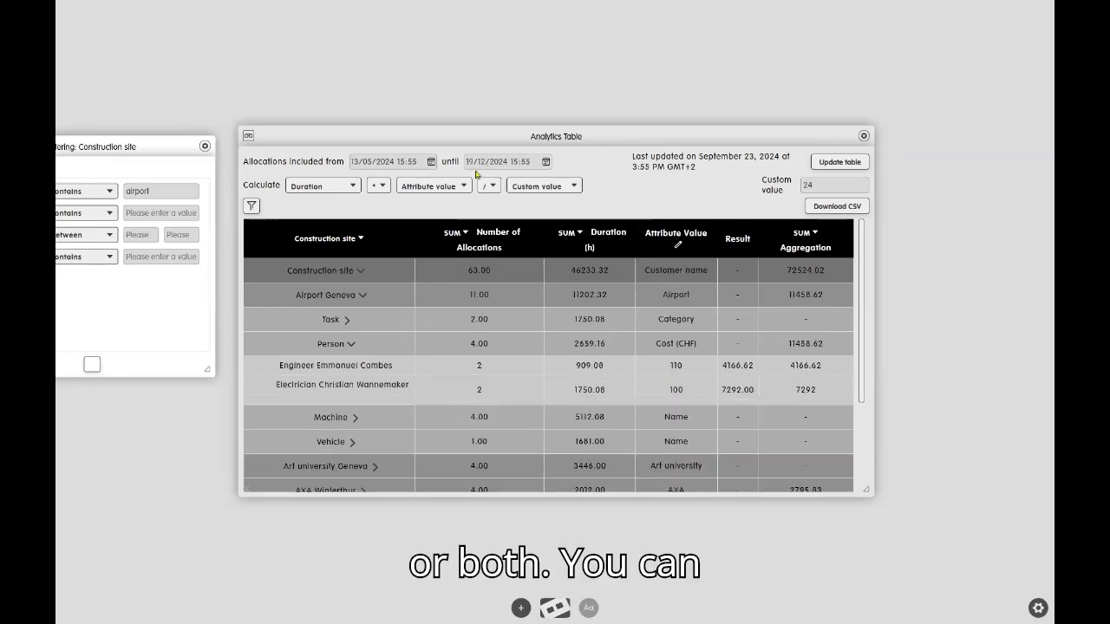
click(431, 163)
click(369, 306)
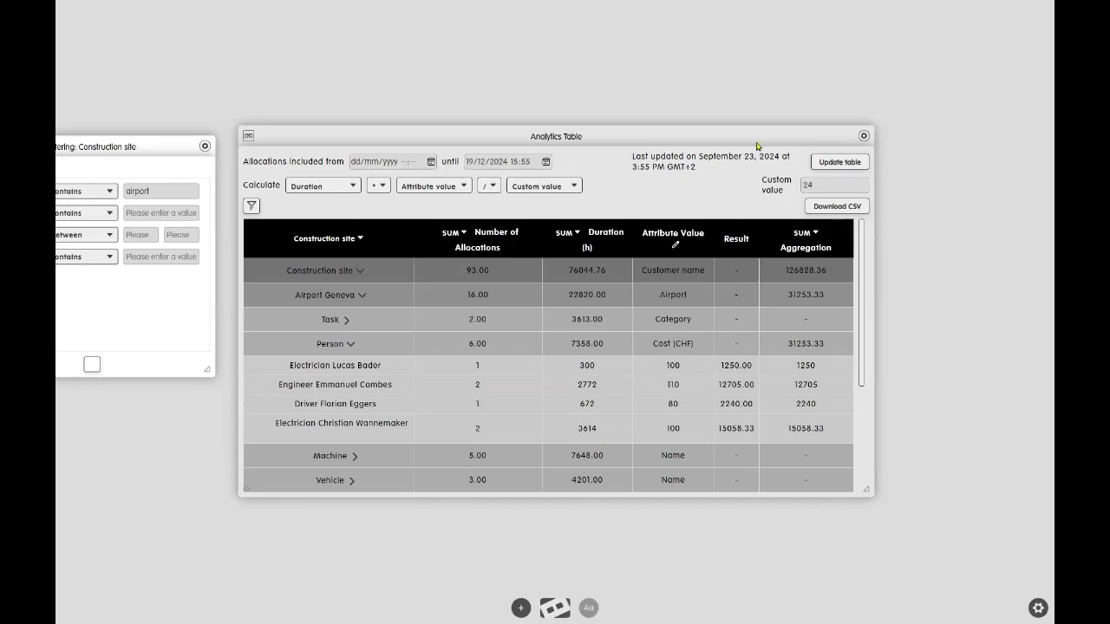
Rename the Analytics Table as "Scenario 1".
click(865, 137)
click(907, 171)
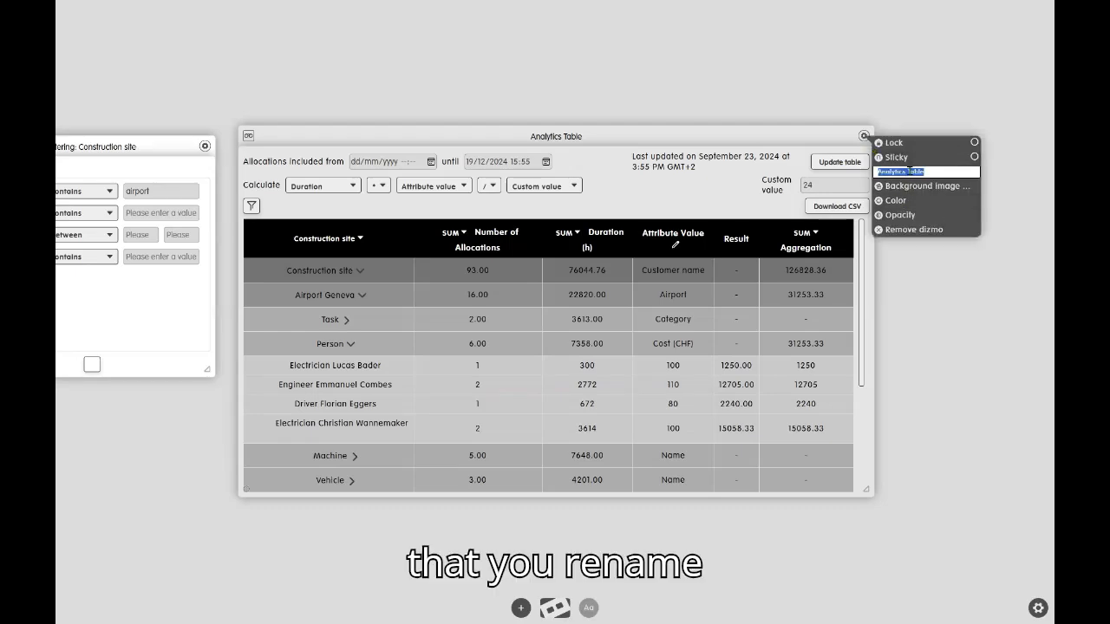
text(SC)
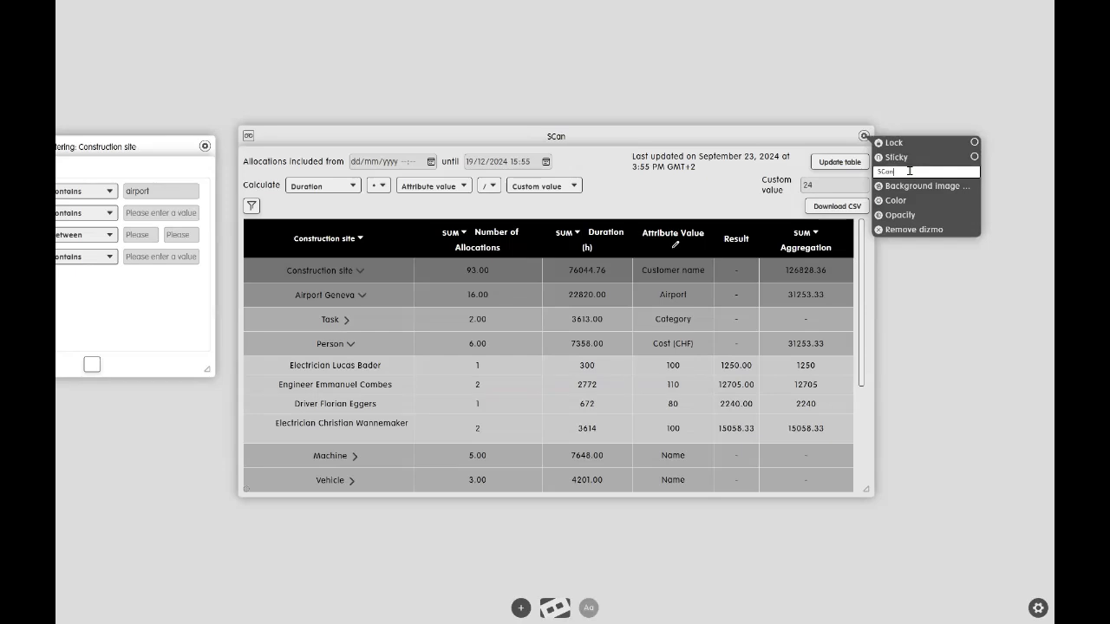
text(enario 1)
key(Return)
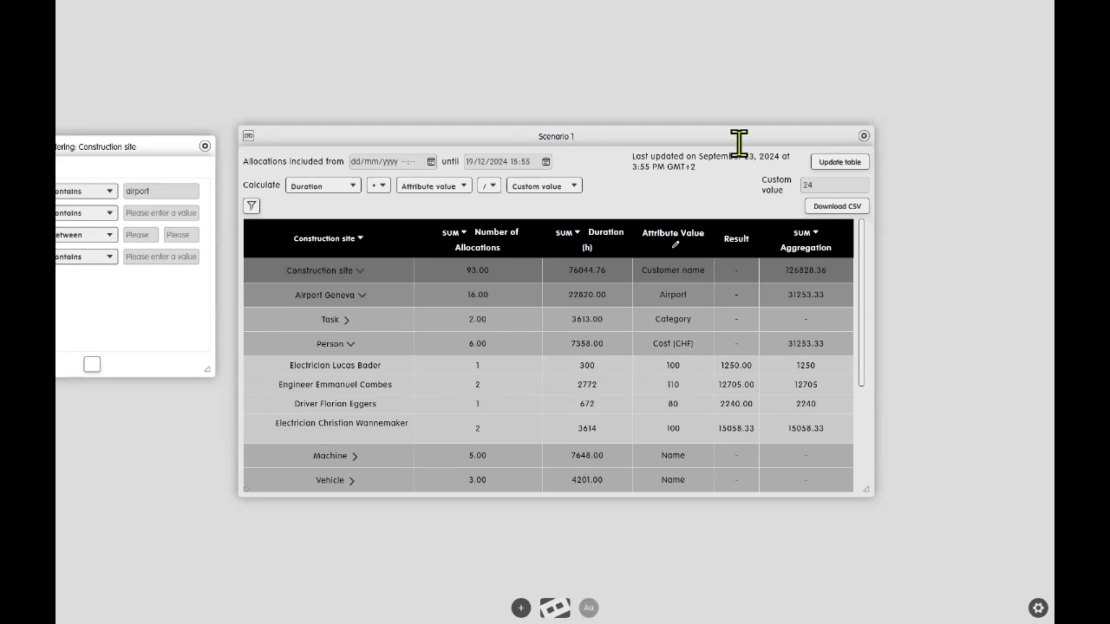
Add a second Analytics Table to the workspace and remove it again.
click(519, 610)
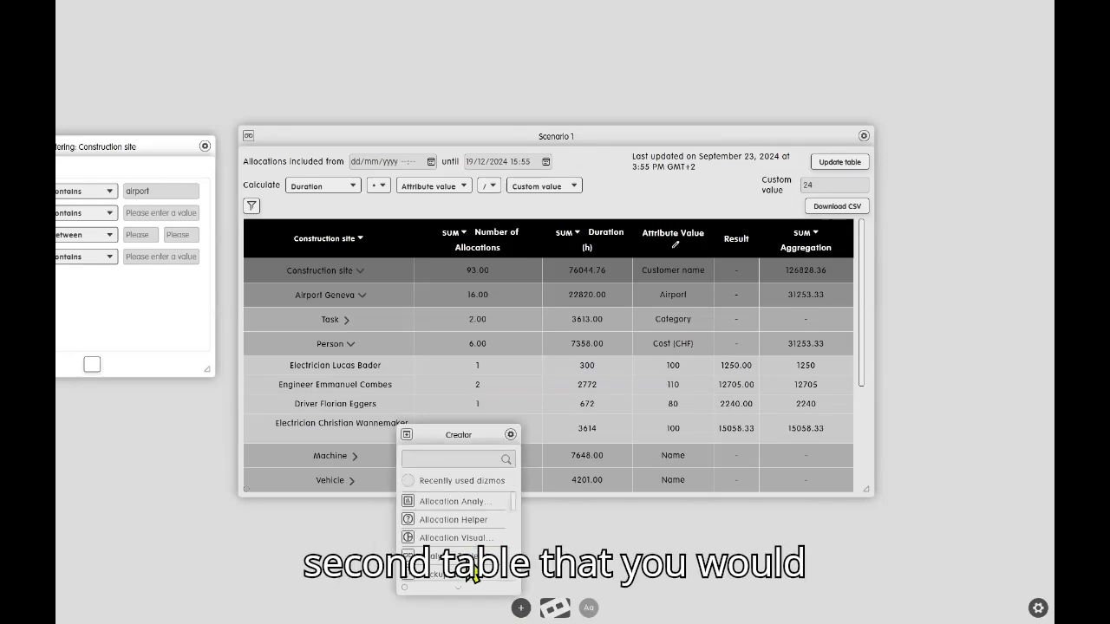
click(474, 574)
click(791, 245)
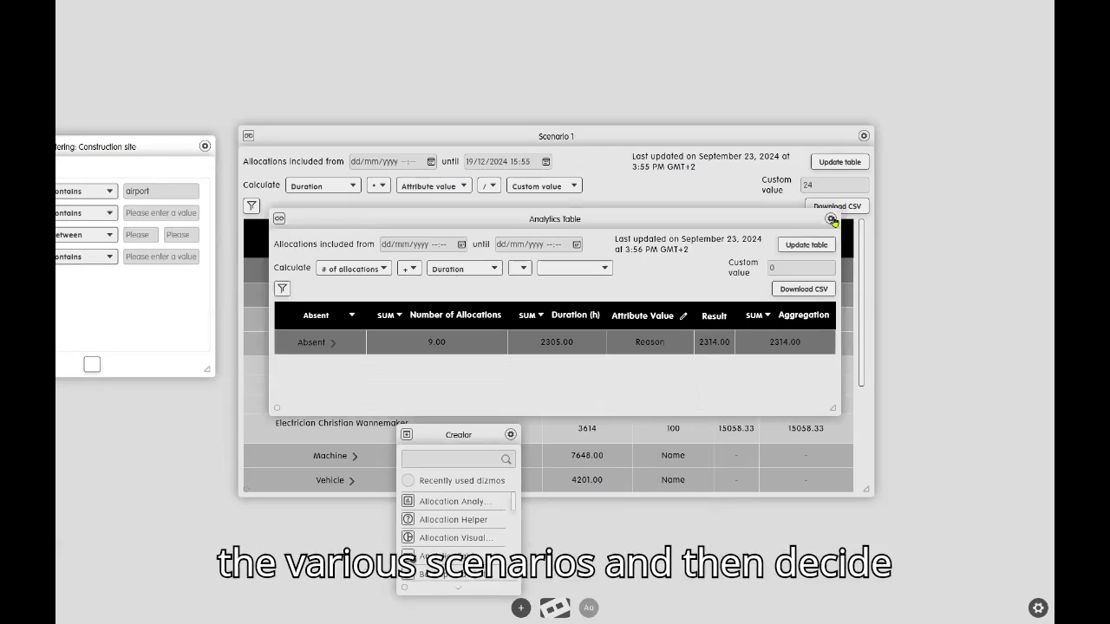
click(521, 609)
click(830, 218)
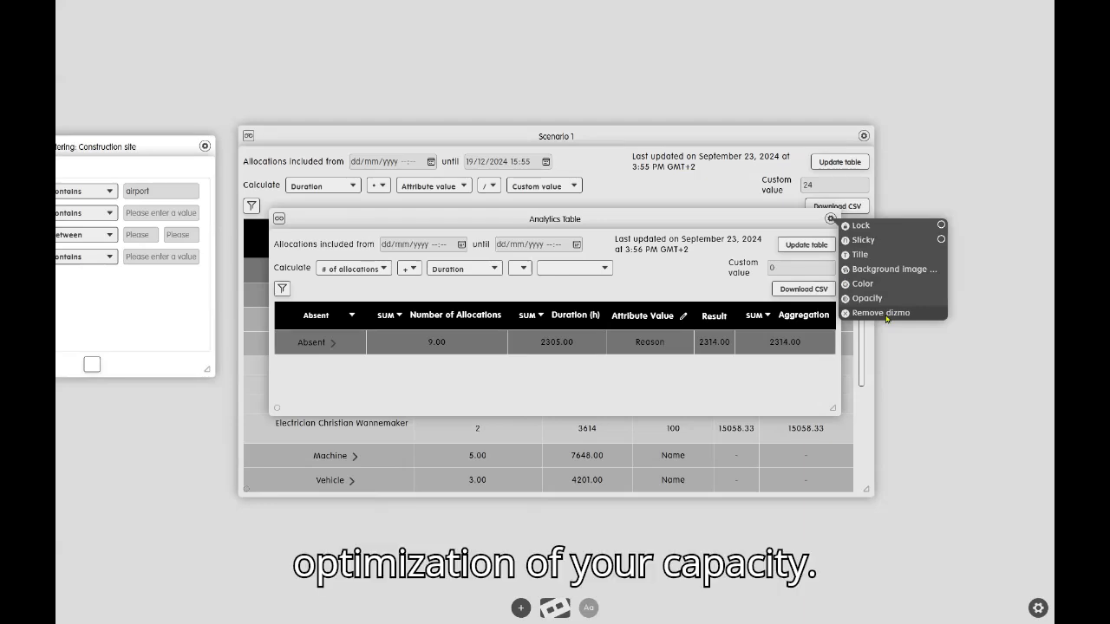
click(883, 313)
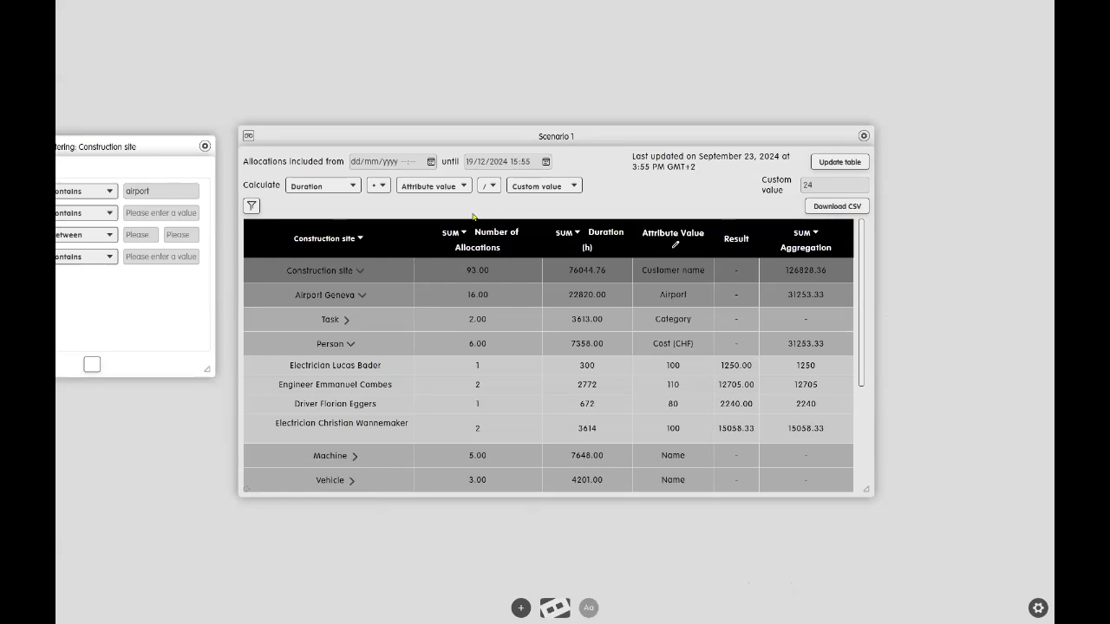
Download the Scenario 1 table as a CSV file and open the newest download in Excel.
click(827, 209)
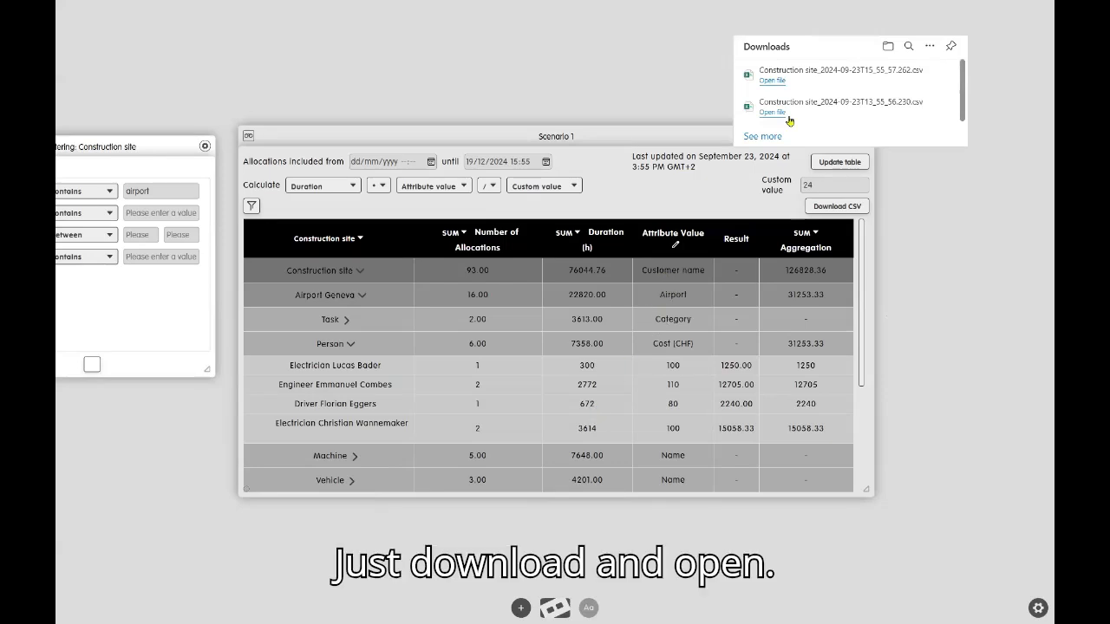
mouse_move(823, 87)
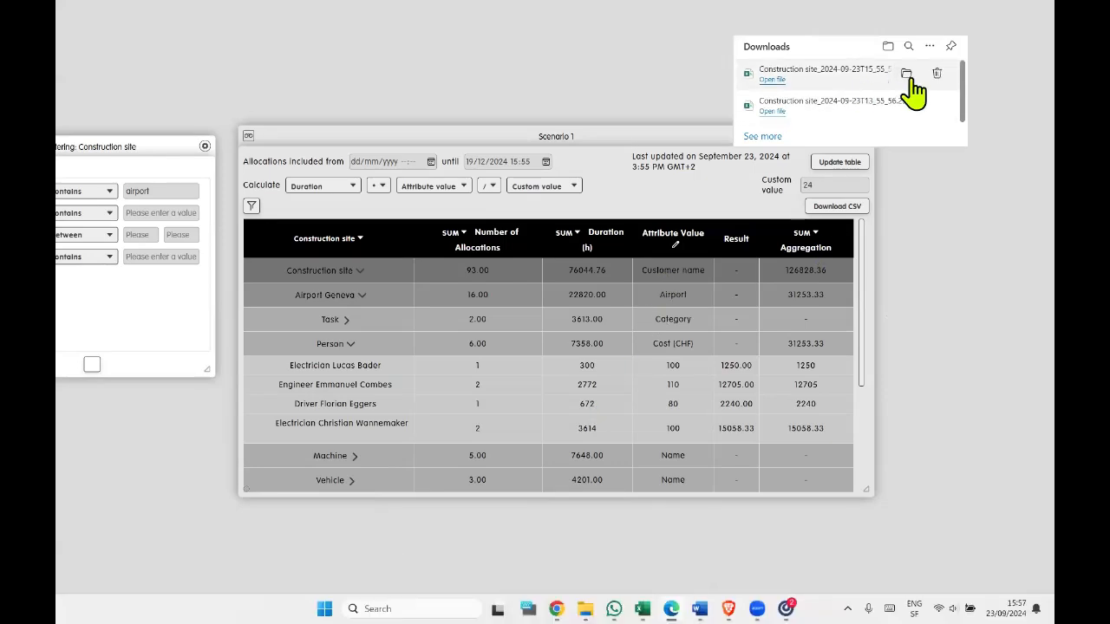
click(783, 80)
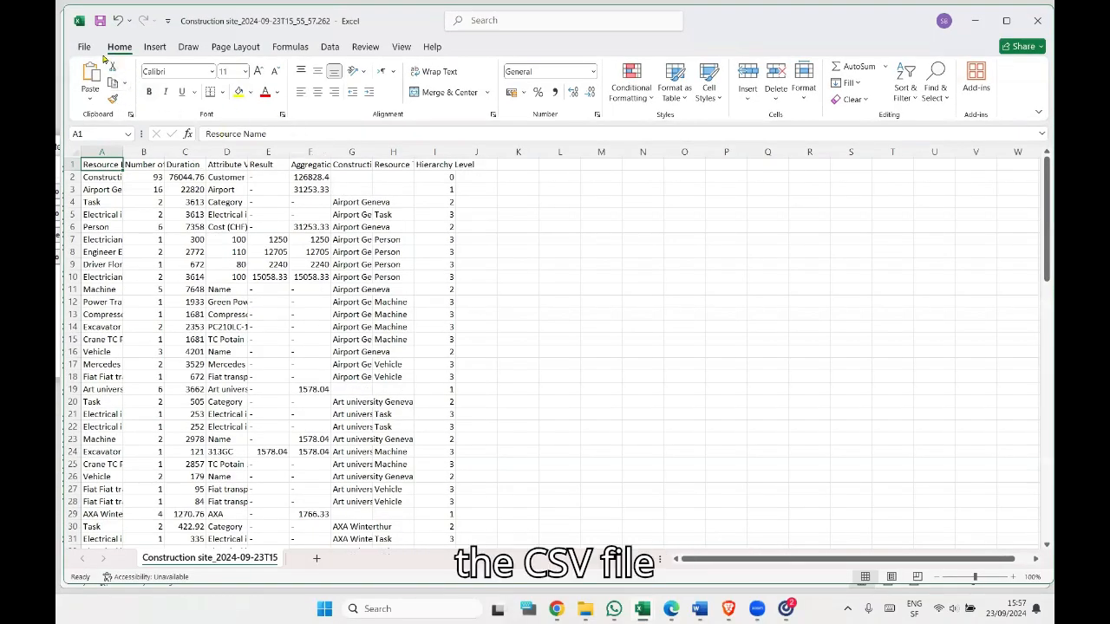
Save the opened CSV file as an Excel Workbook in the Downloads folder, keeping its file name.
click(84, 48)
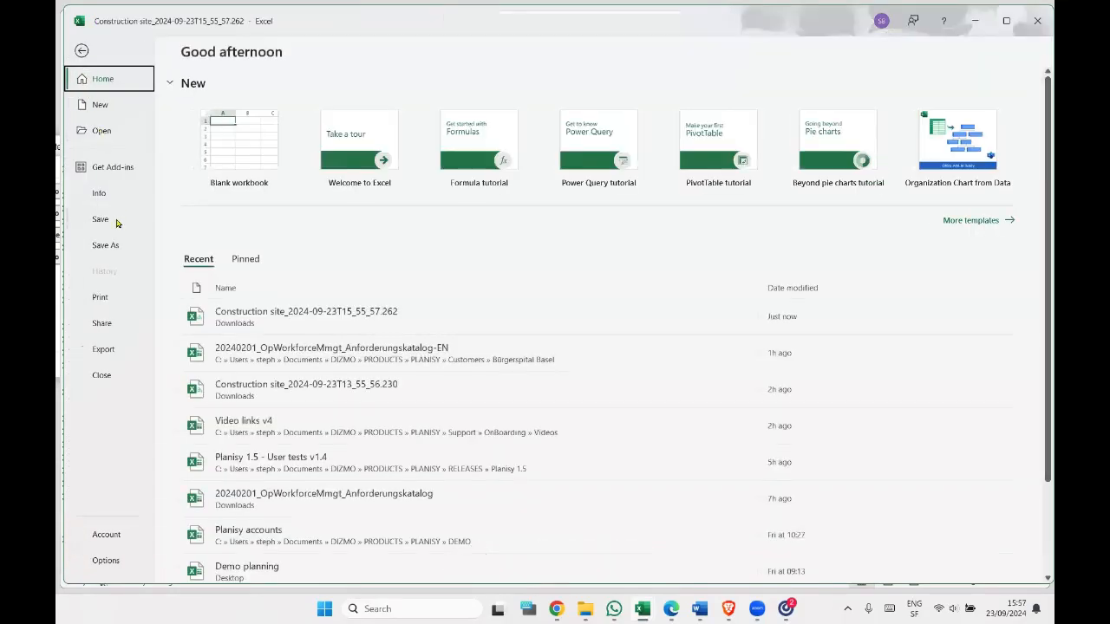
click(120, 245)
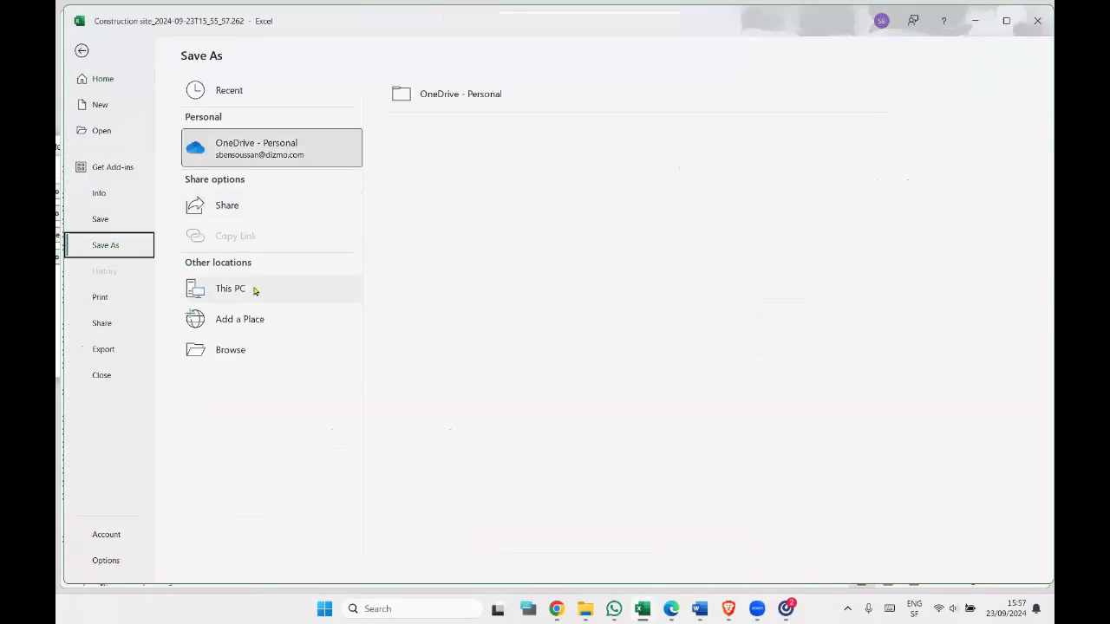
click(255, 292)
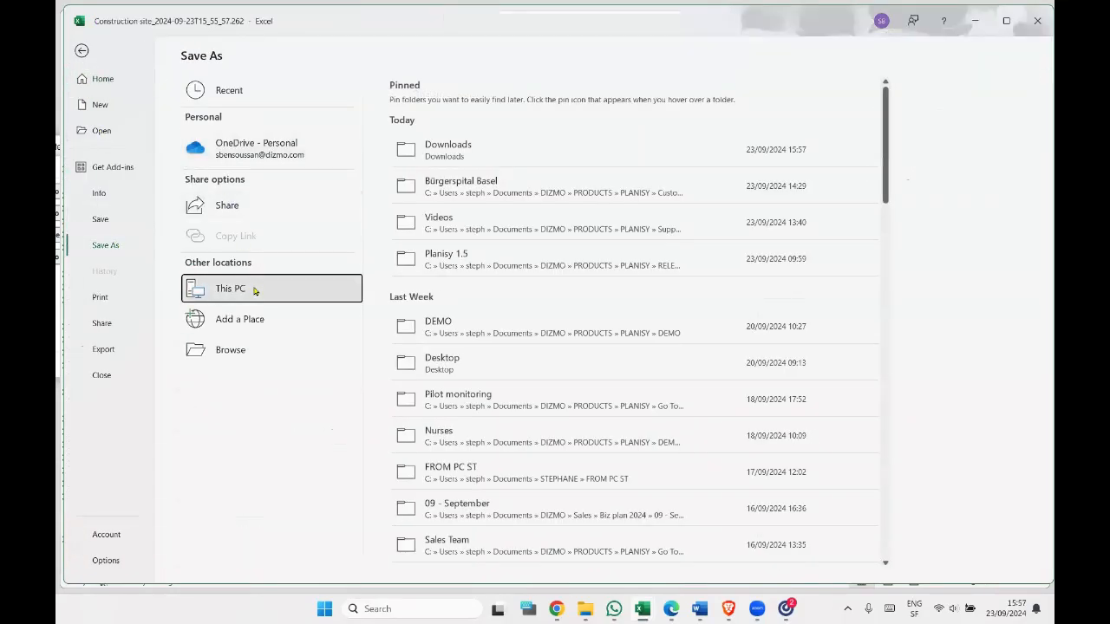
click(479, 150)
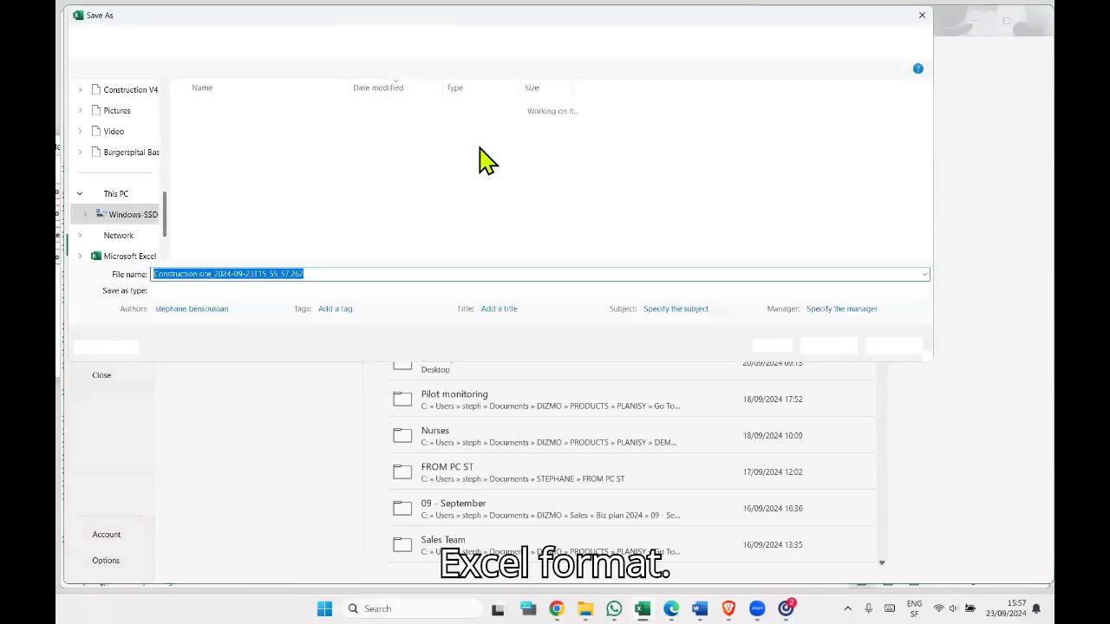
click(262, 292)
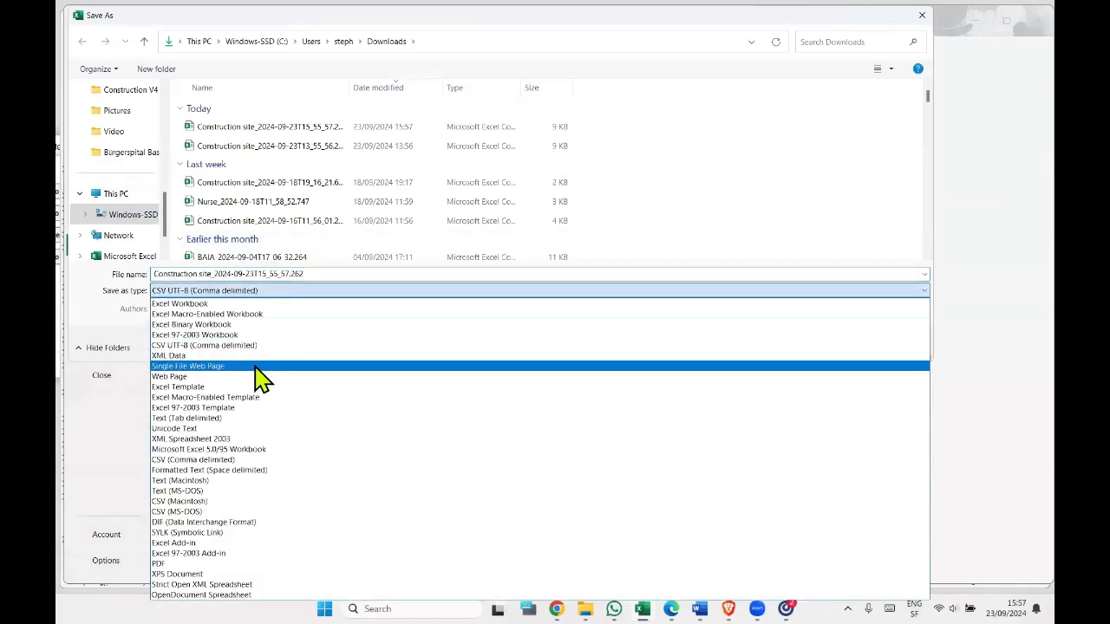
click(245, 304)
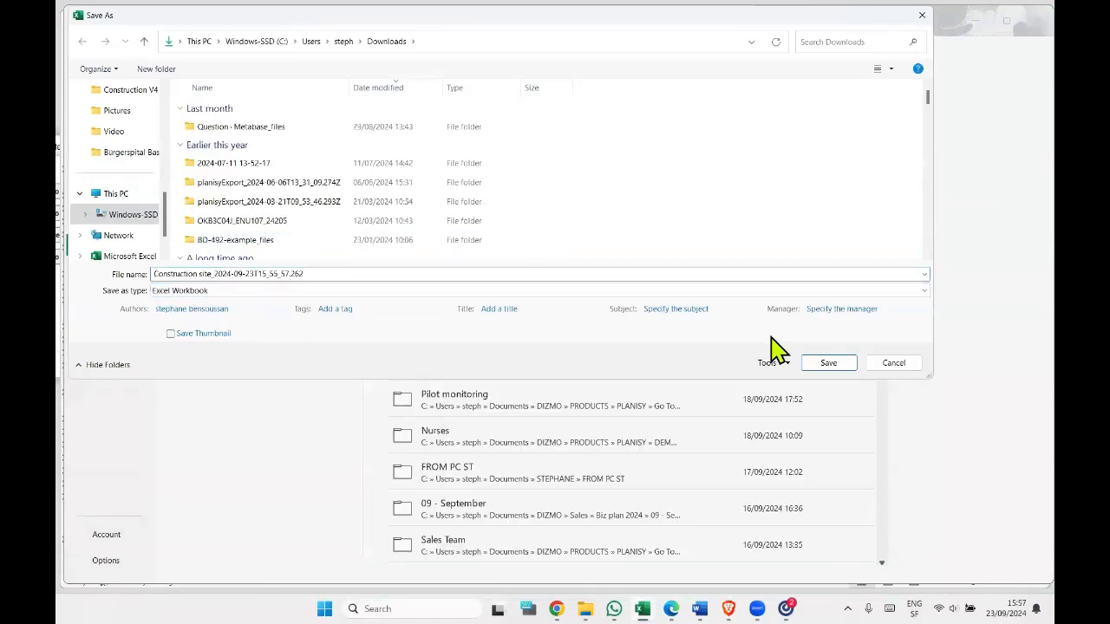
click(820, 364)
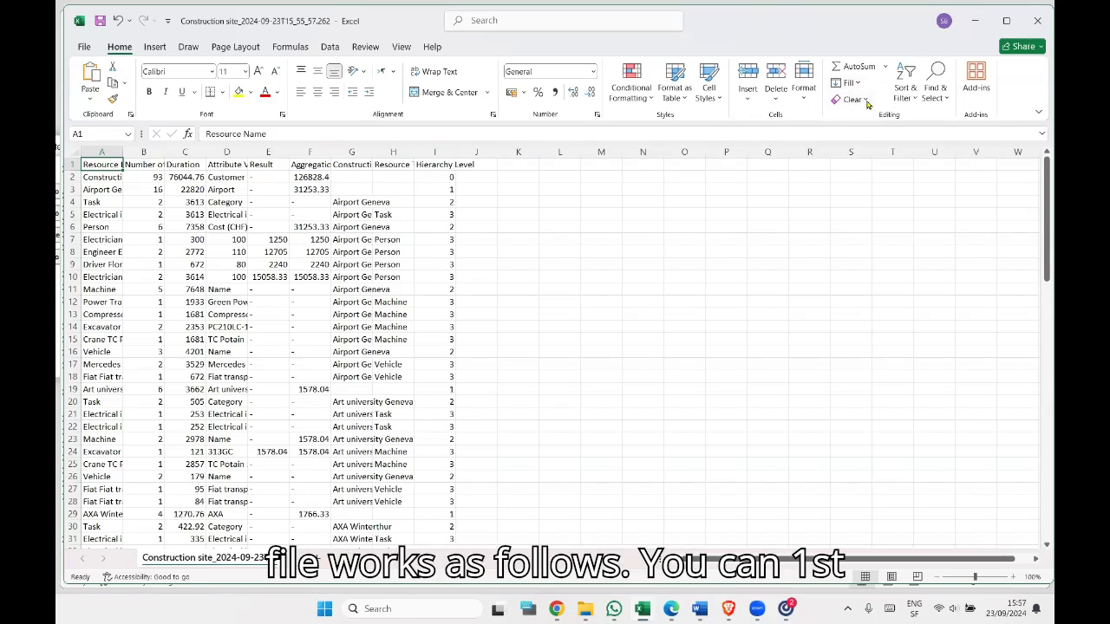
Add filters to the header row and fit the widths of the columns from Resource Name to Hierarchy Level to their contents.
click(909, 94)
click(925, 173)
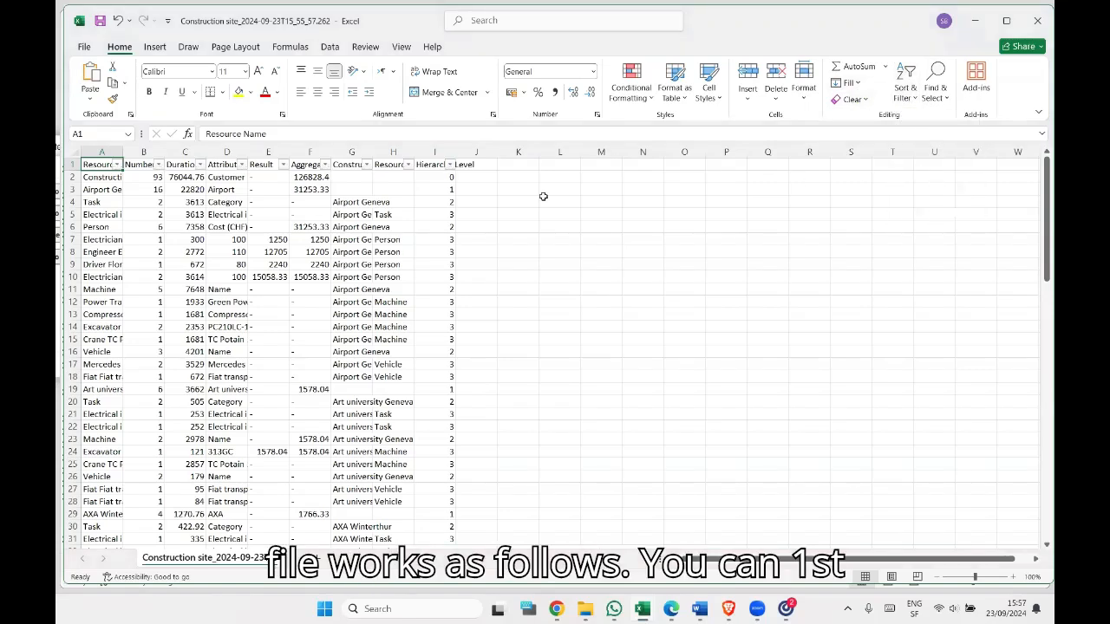
double_click(122, 152)
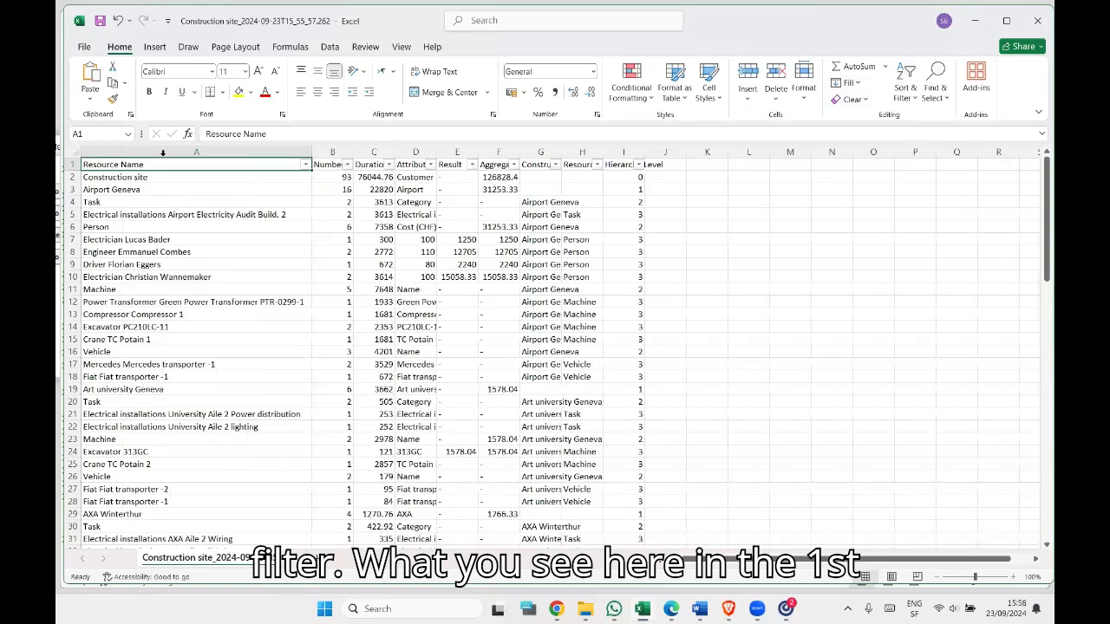
double_click(353, 152)
double_click(451, 152)
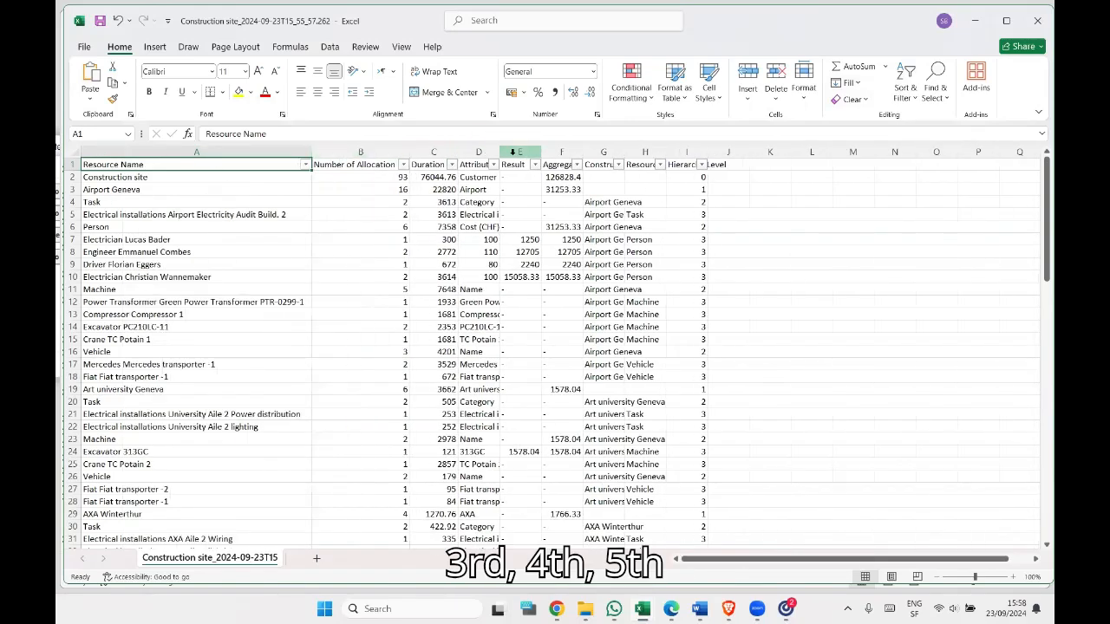
double_click(499, 152)
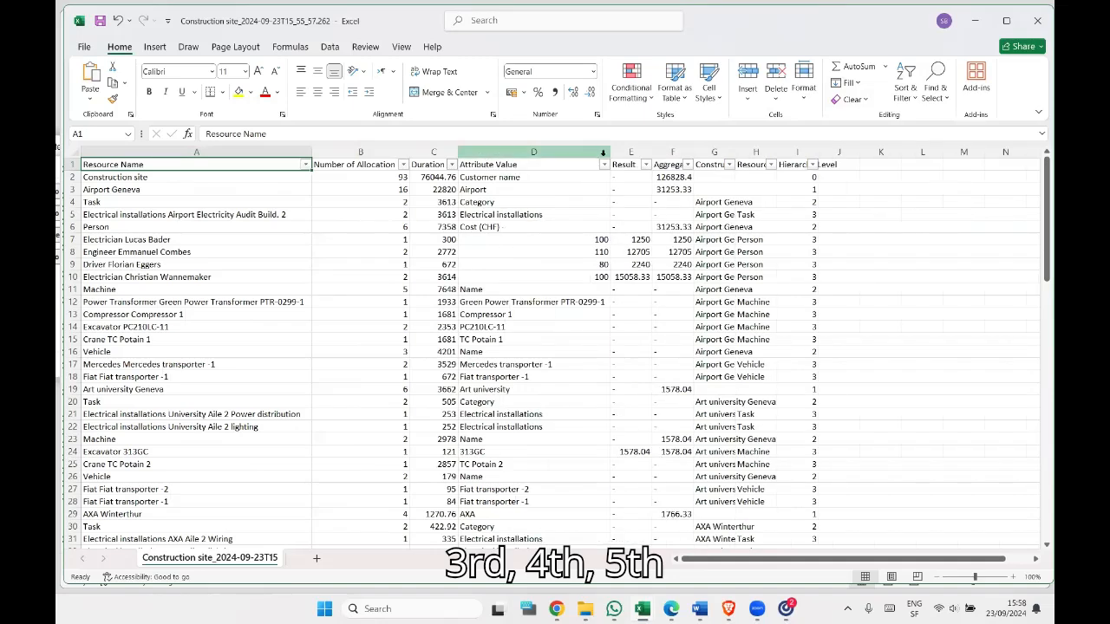
double_click(652, 152)
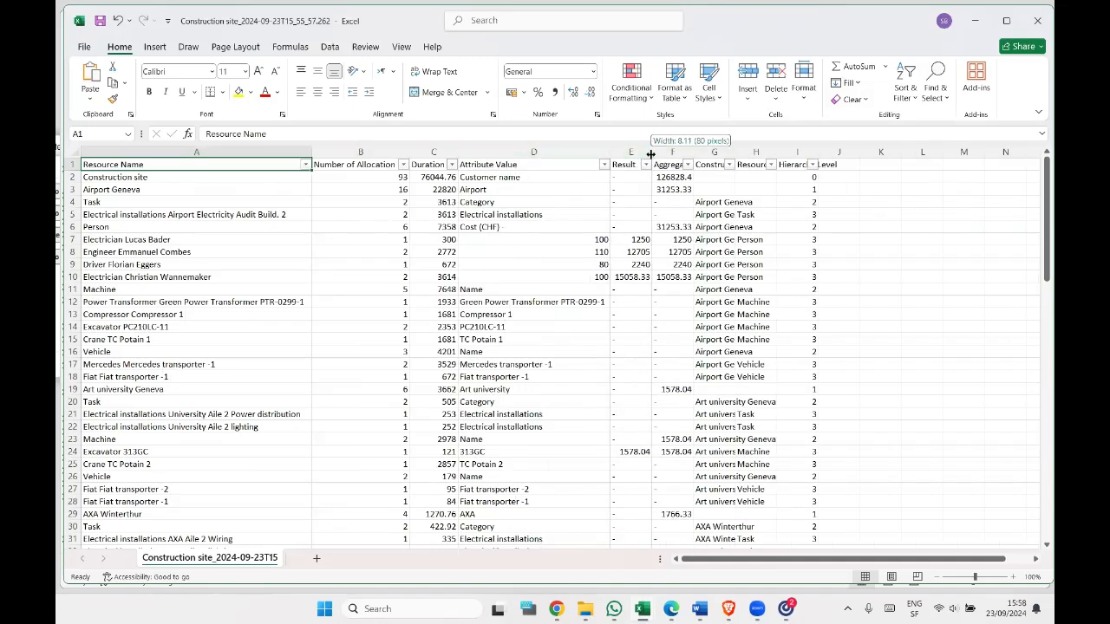
double_click(695, 152)
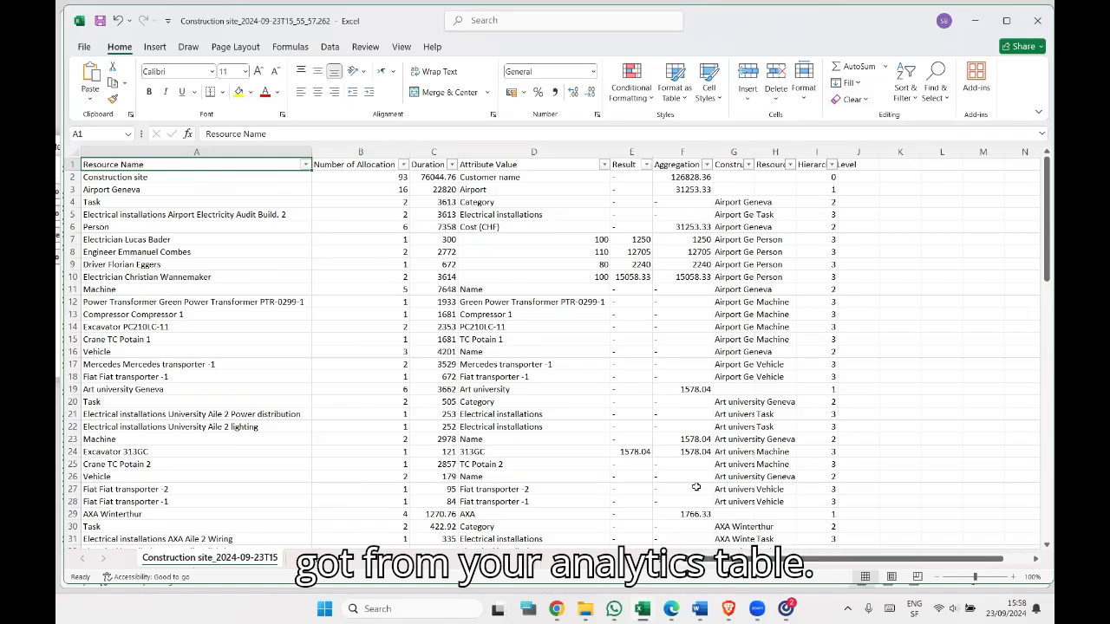
double_click(755, 152)
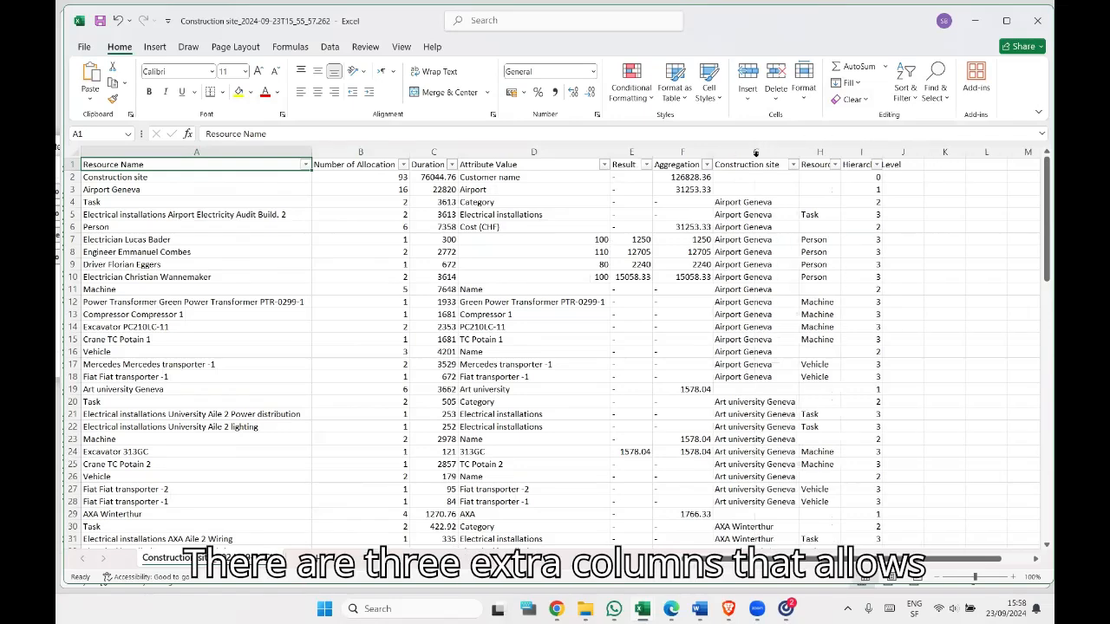
double_click(840, 153)
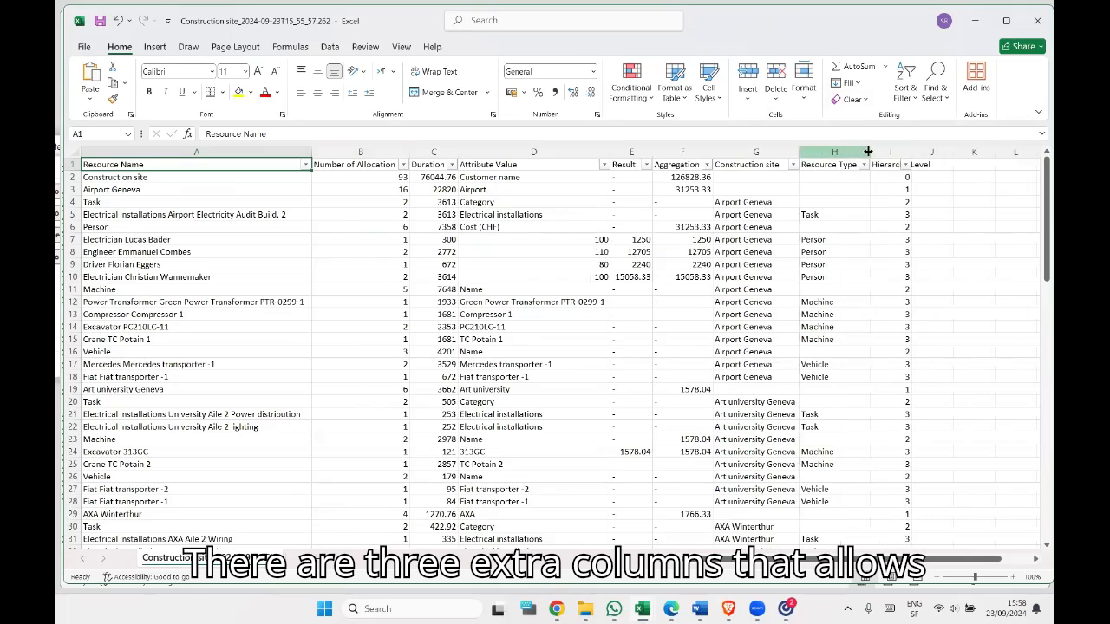
double_click(916, 152)
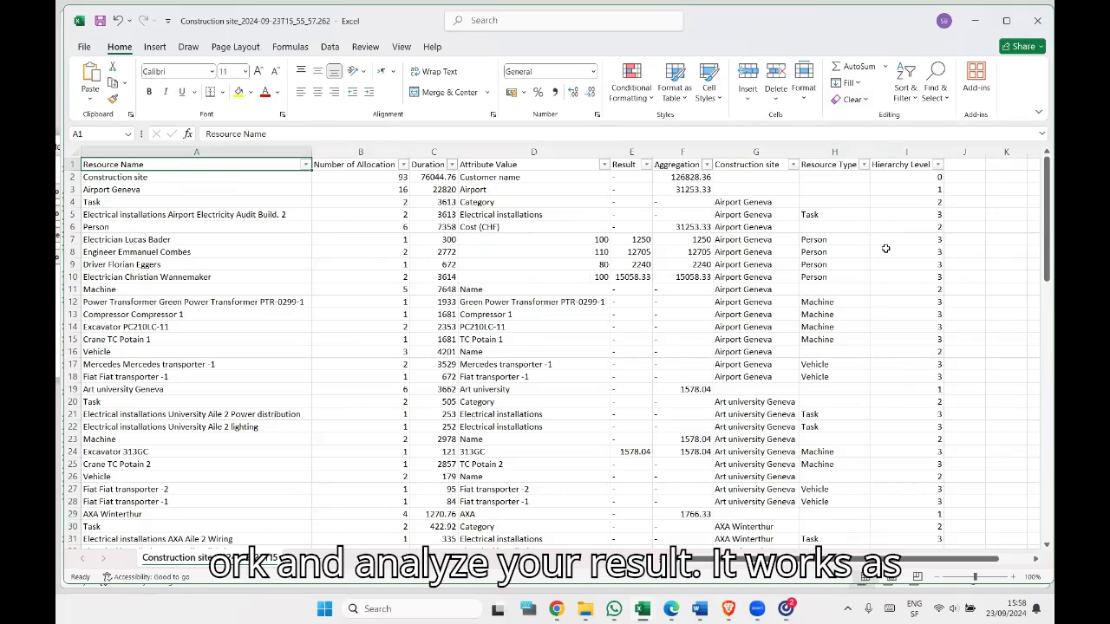
Filter the Hierarchy Level column to show only level 0.
click(939, 164)
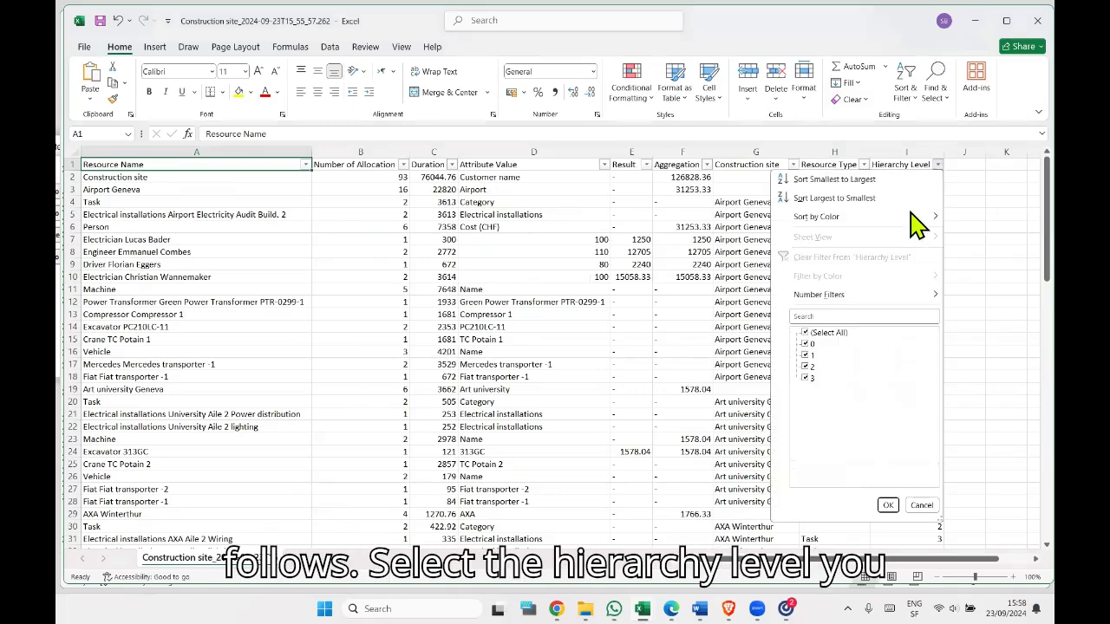
click(807, 332)
click(808, 344)
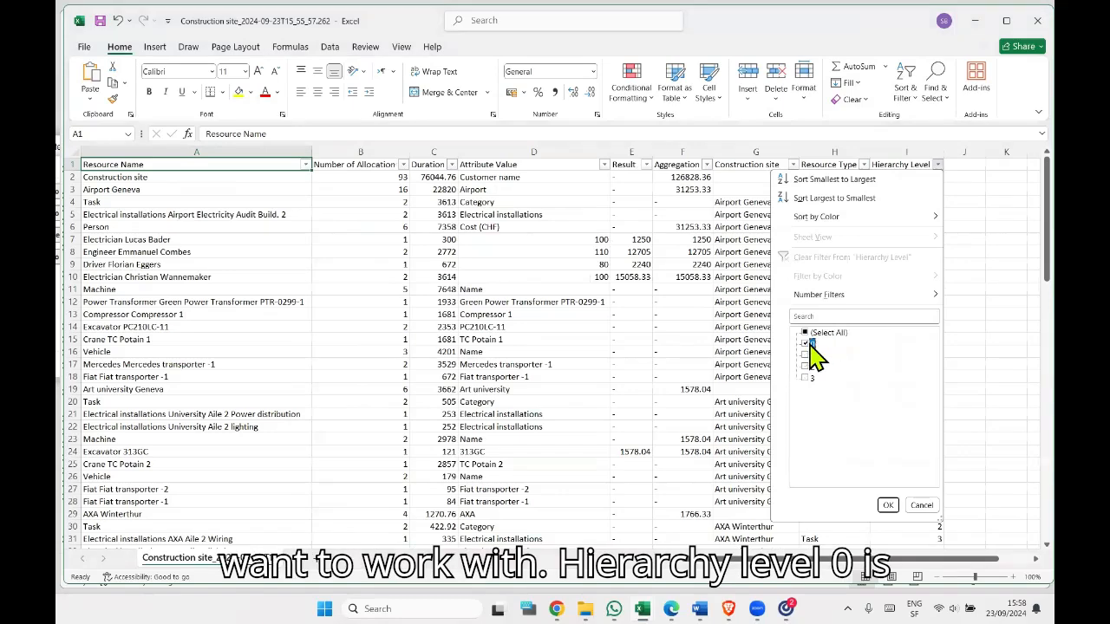
click(889, 506)
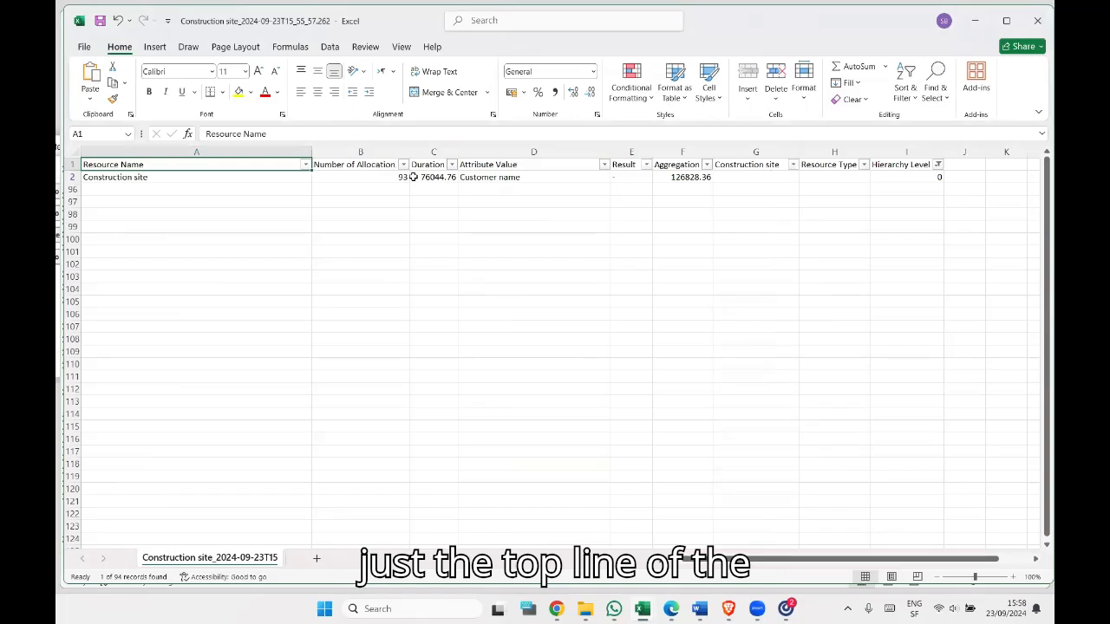
Add level 3 to the Hierarchy Level filter alongside level 0.
click(938, 165)
click(806, 378)
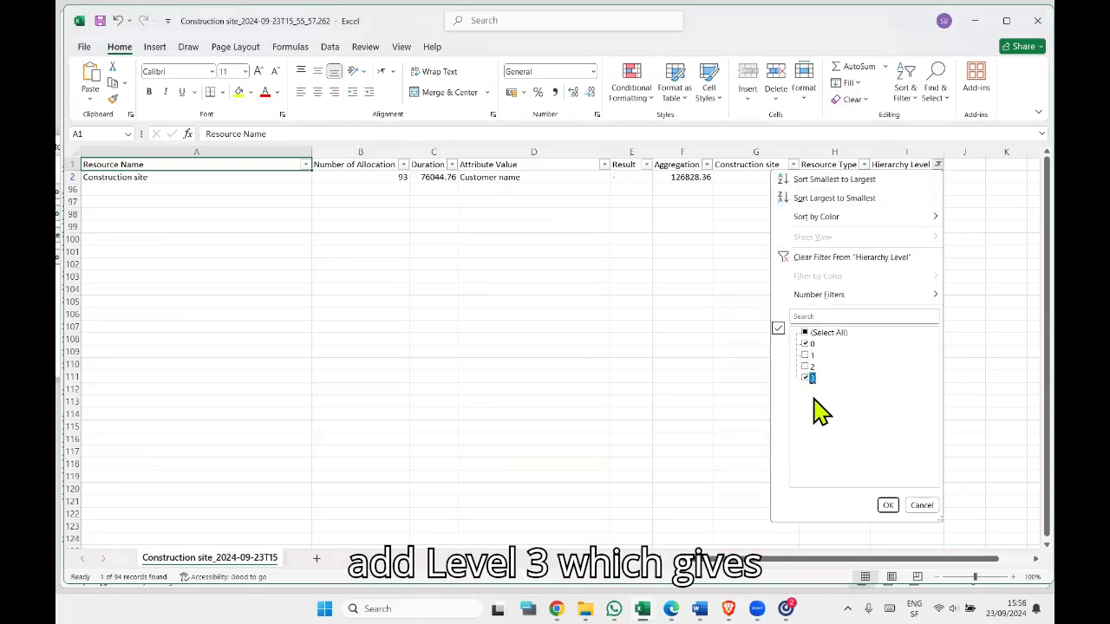
click(888, 506)
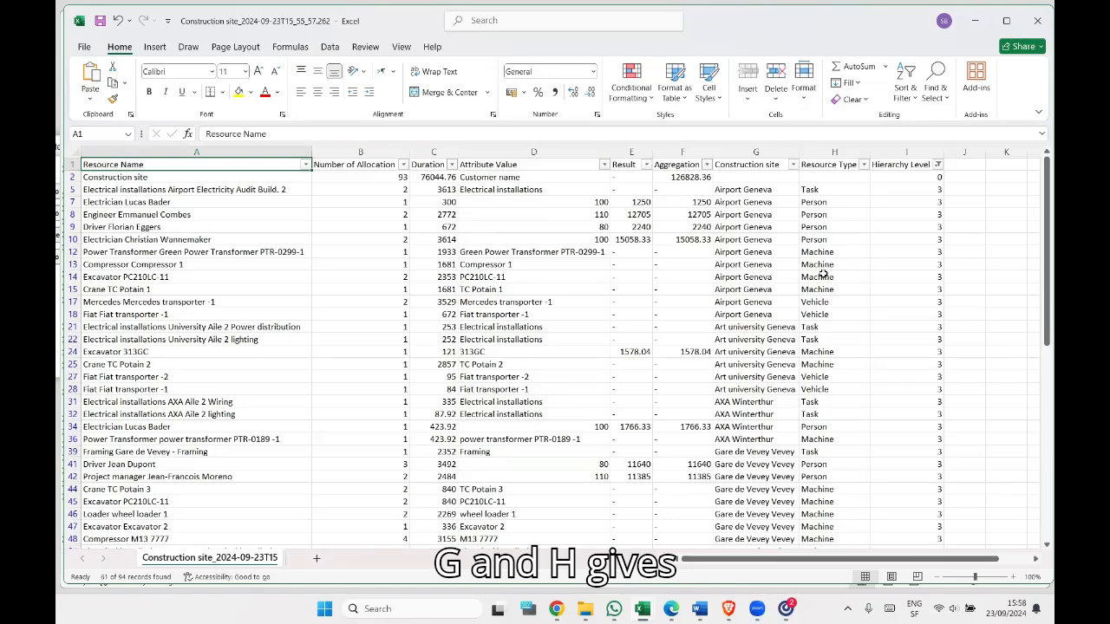
Highlight the resource name, construction site and resource type of the electrician in row 7 in yellow.
click(760, 226)
click(153, 201)
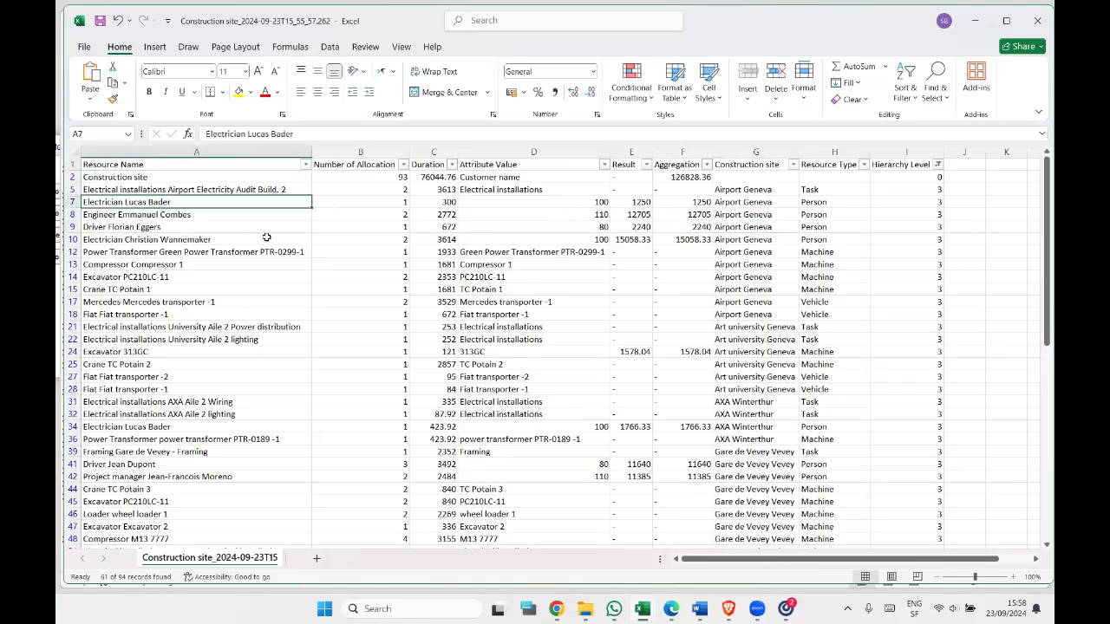
click(239, 91)
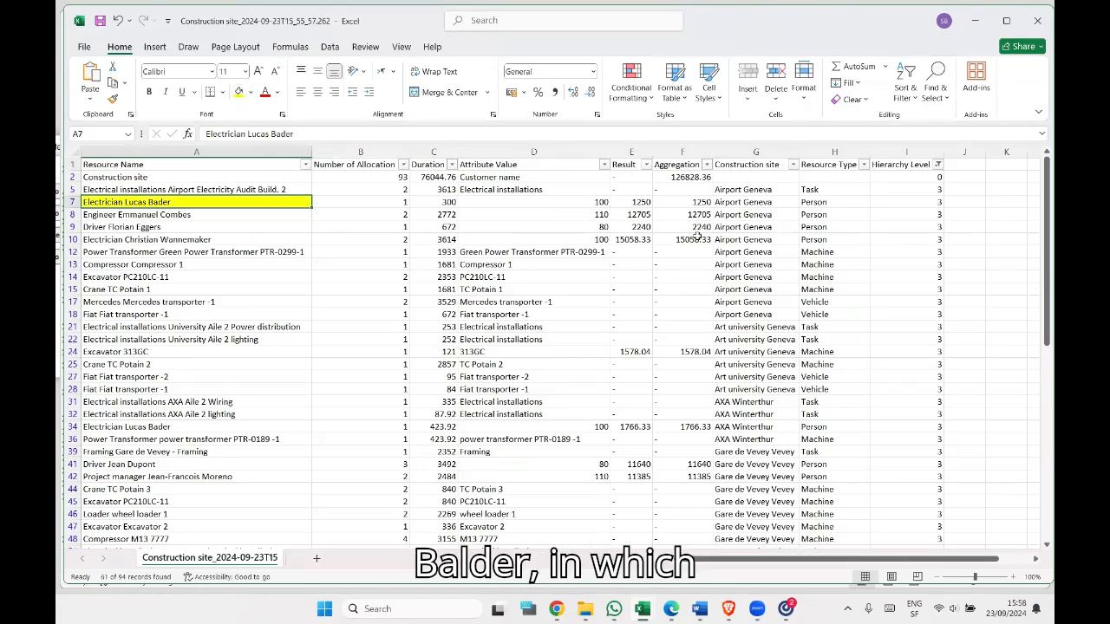
click(739, 203)
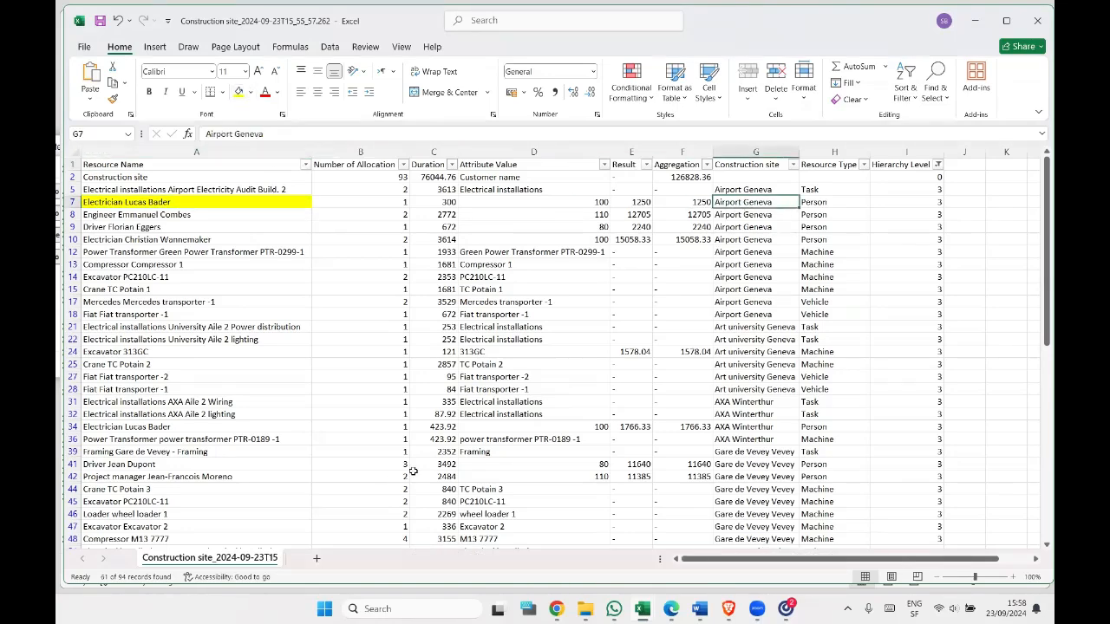
click(240, 91)
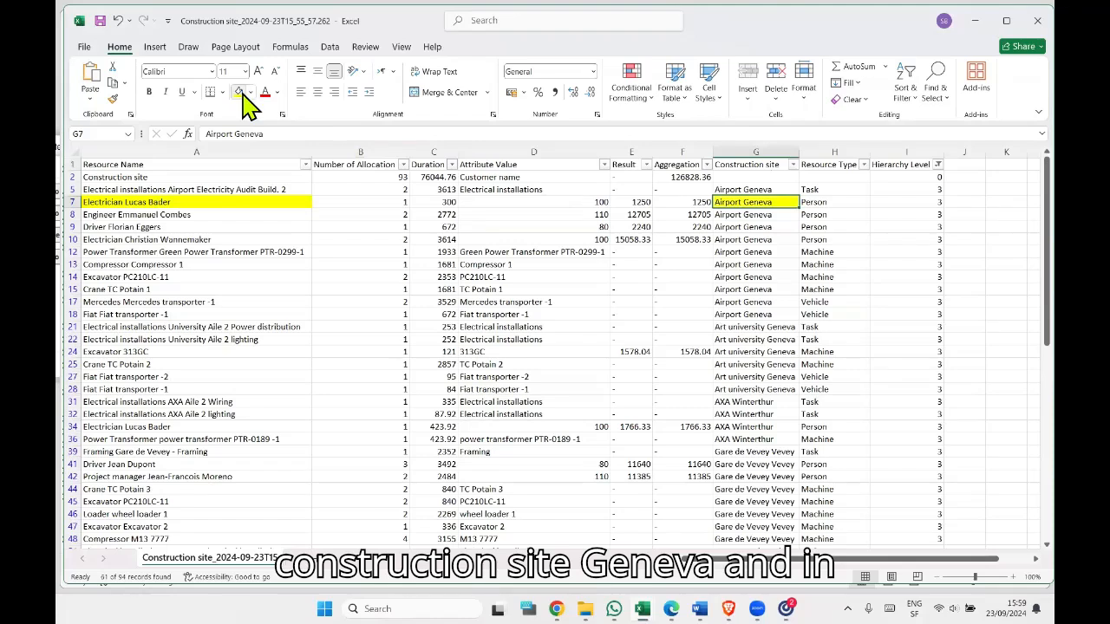
click(829, 201)
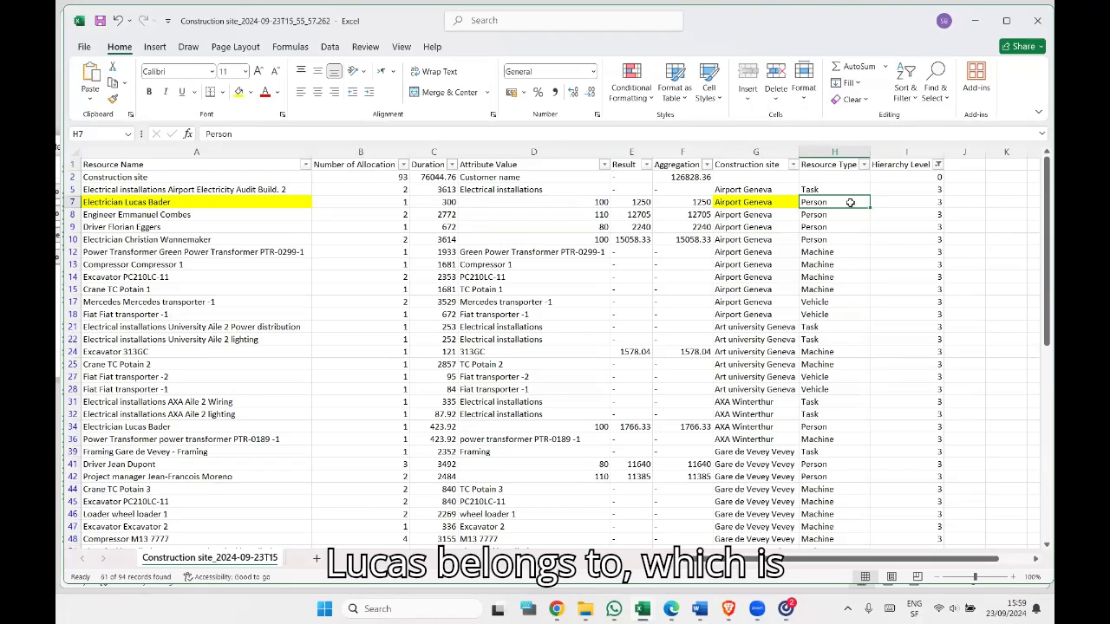
click(242, 94)
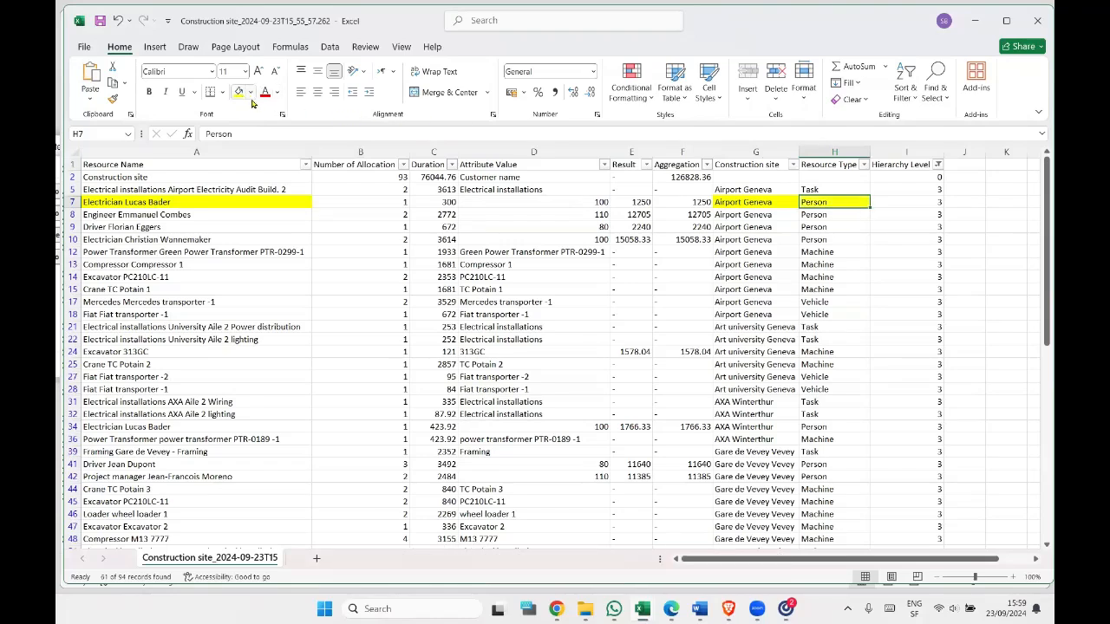
Change the Hierarchy Level filter to show levels 0 and 2 instead of level 3.
click(938, 165)
click(806, 378)
click(806, 366)
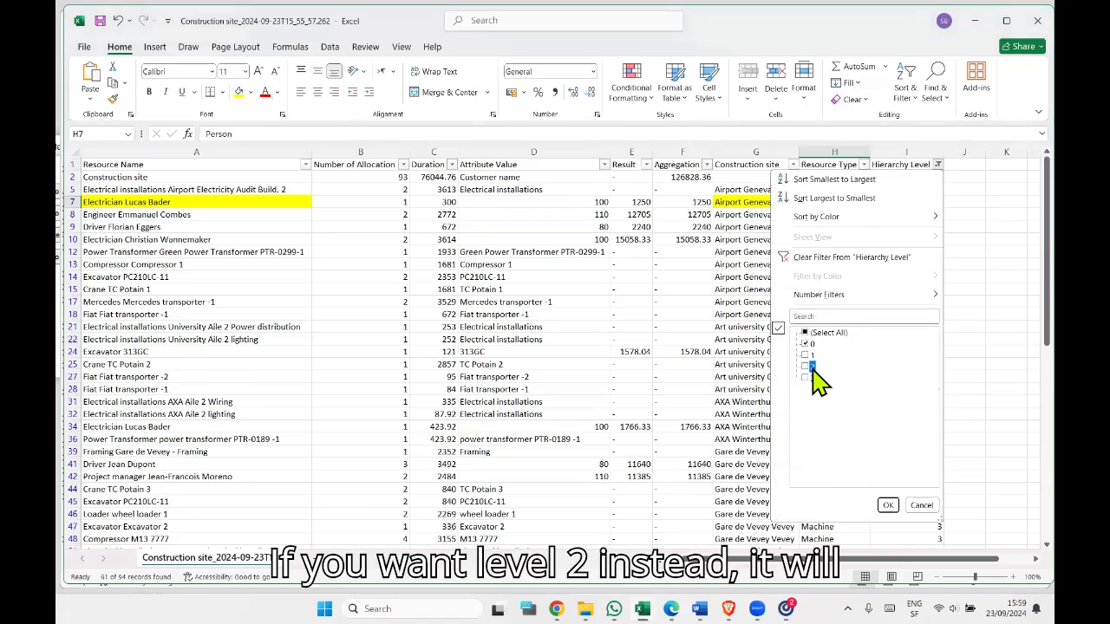
click(888, 505)
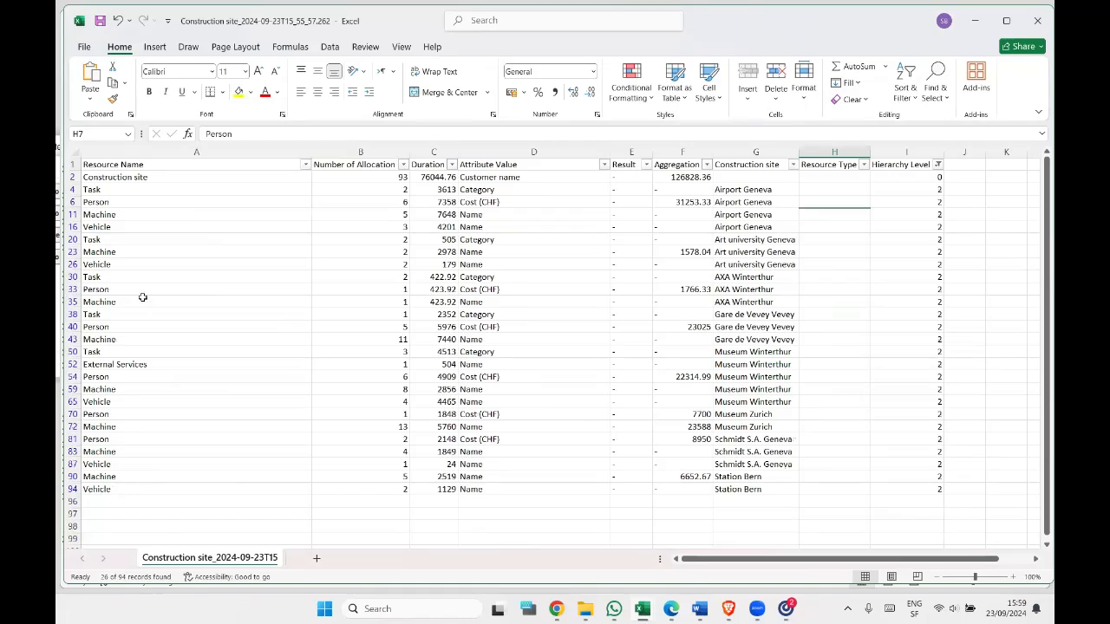
Highlight the four Airport Geneva construction site cells and their resource names, Task, Person, Machine and Vehicle, in yellow.
click(763, 189)
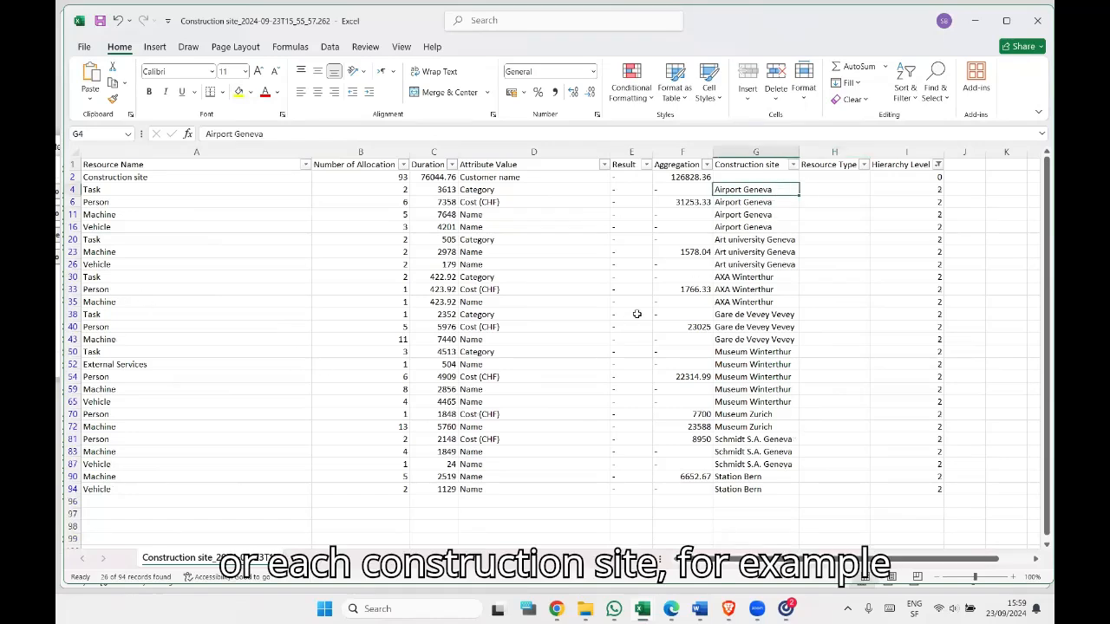
drag(763, 190, 763, 226)
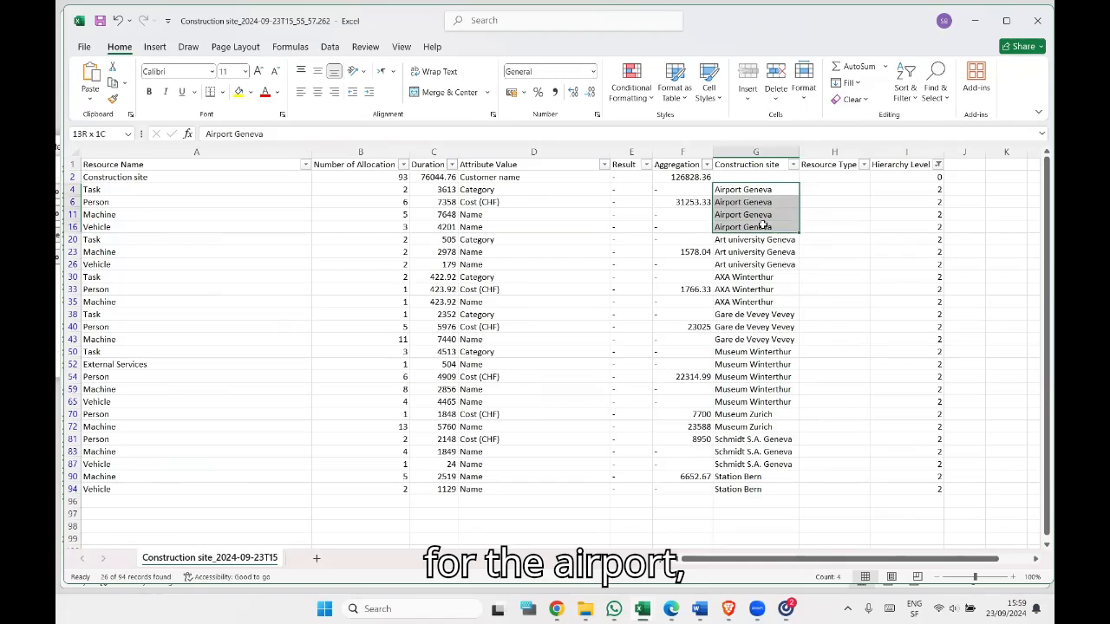
click(238, 91)
drag(149, 192, 149, 225)
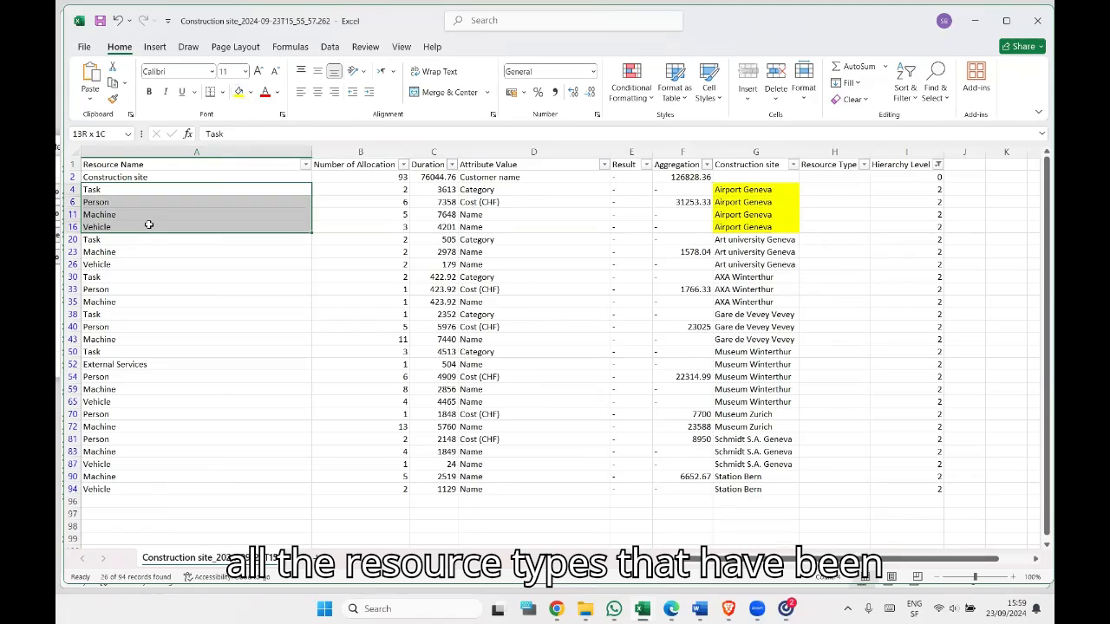
drag(148, 225, 149, 225)
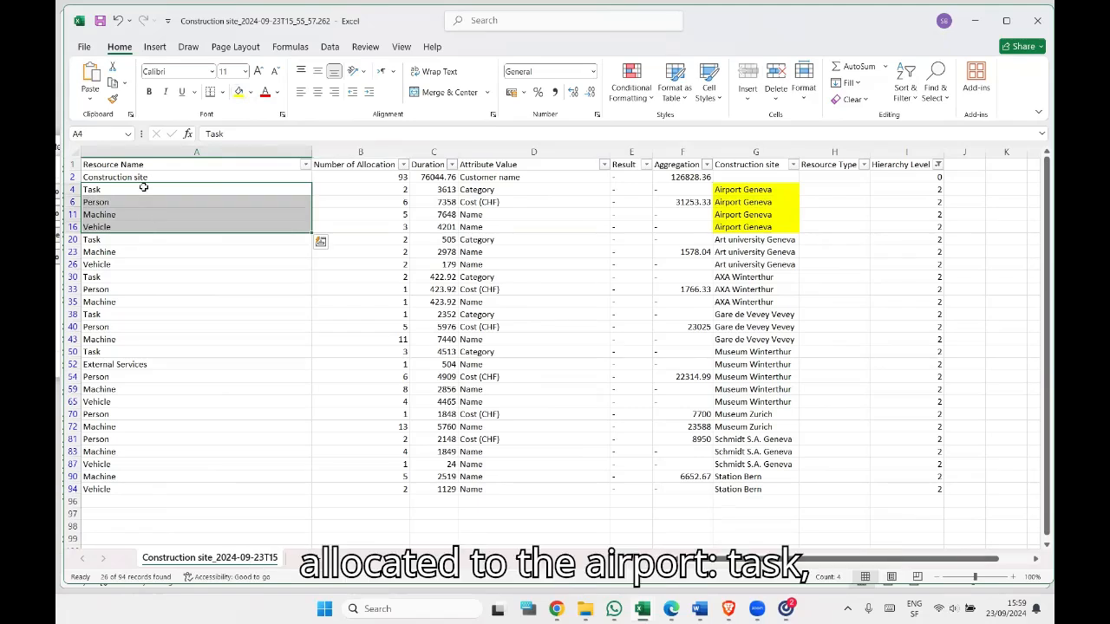
click(239, 92)
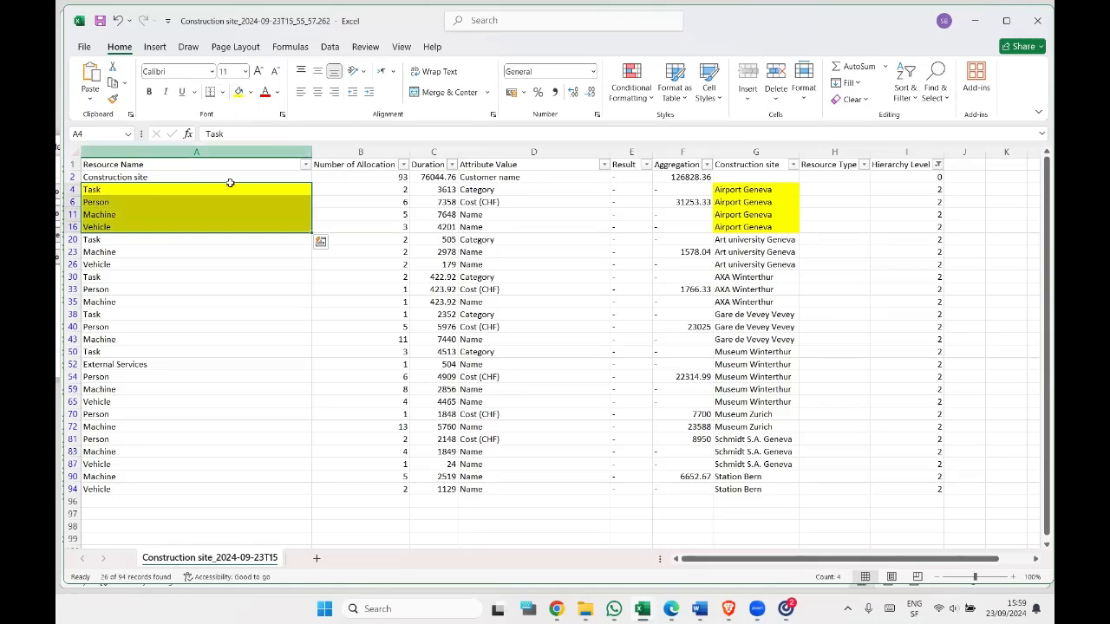
click(234, 213)
click(240, 227)
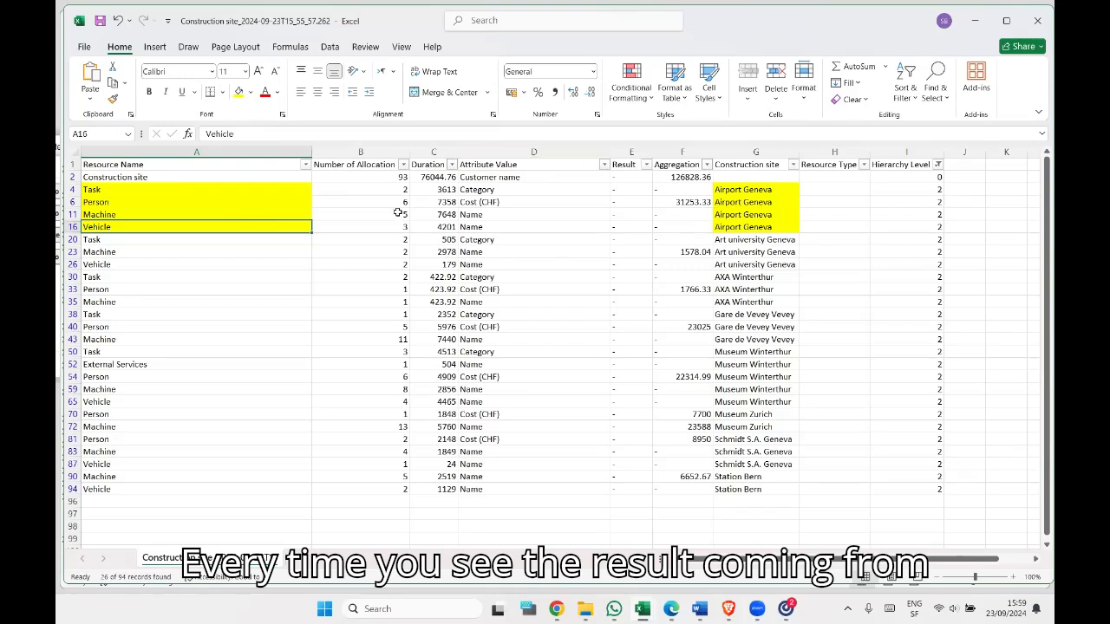
Change the Hierarchy Level filter to show levels 0 and 1 instead of level 2.
click(937, 164)
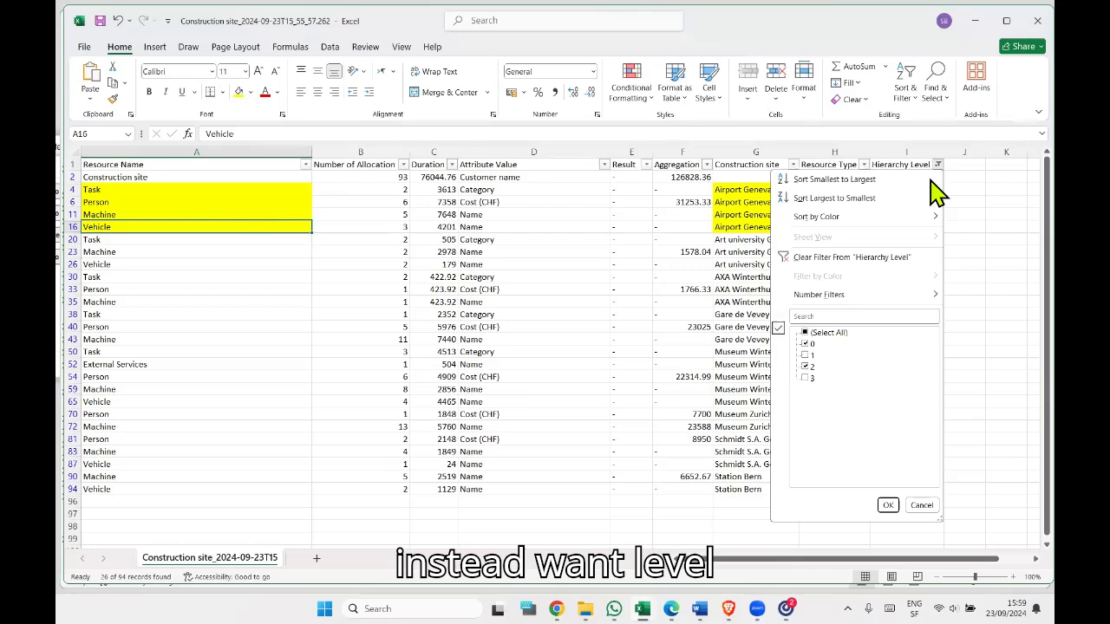
click(807, 355)
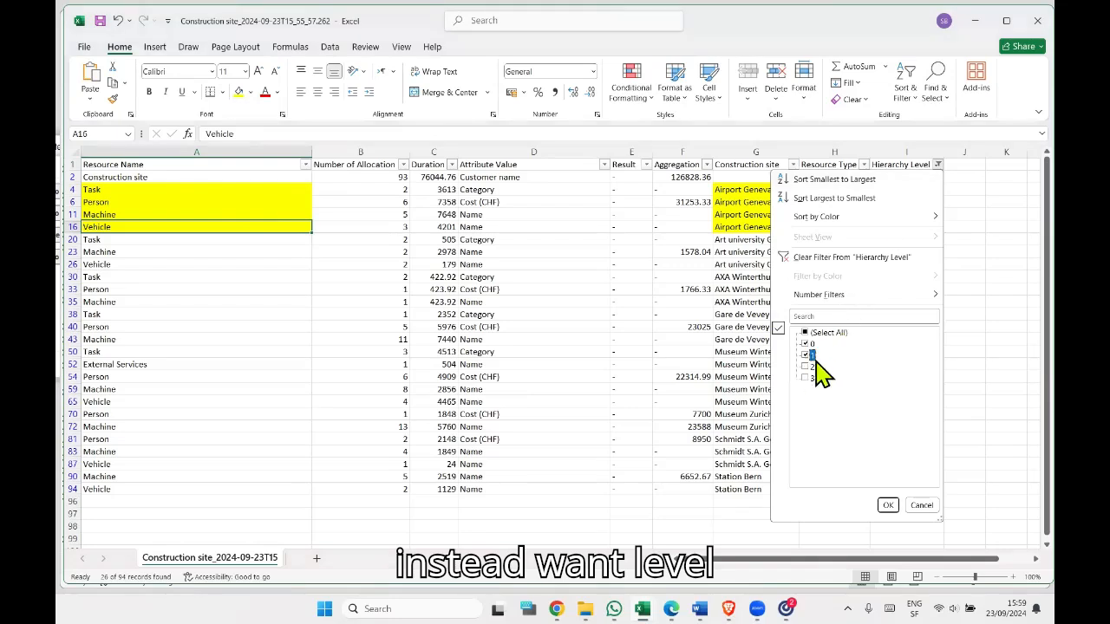
click(888, 505)
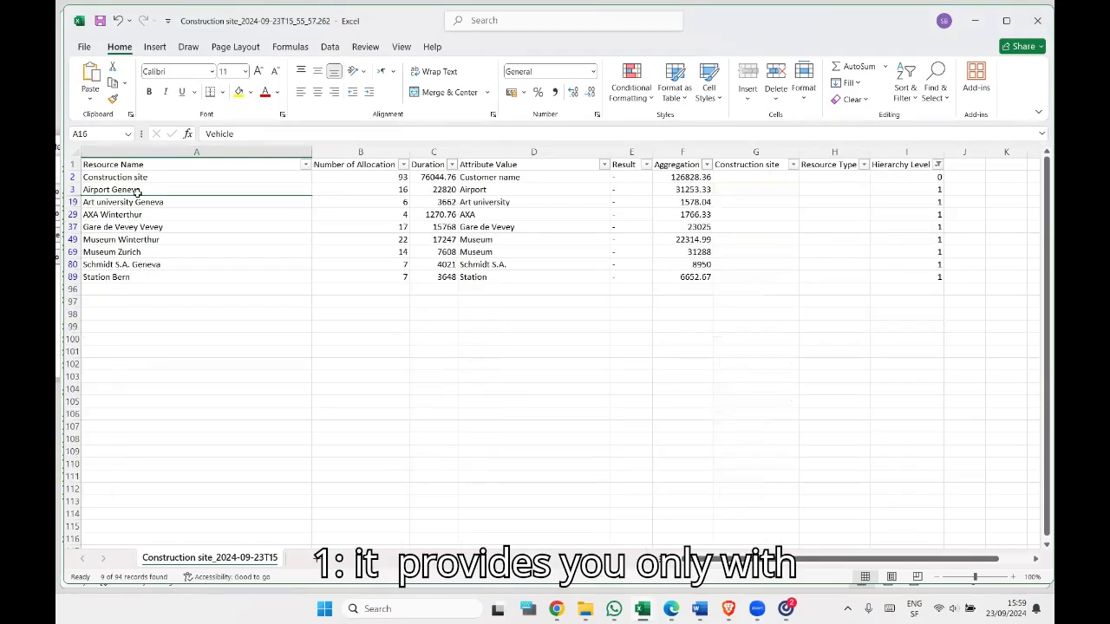
Highlight the construction site names from Airport Geneva to Station Bern in the Resource Name column in yellow.
drag(142, 189, 144, 277)
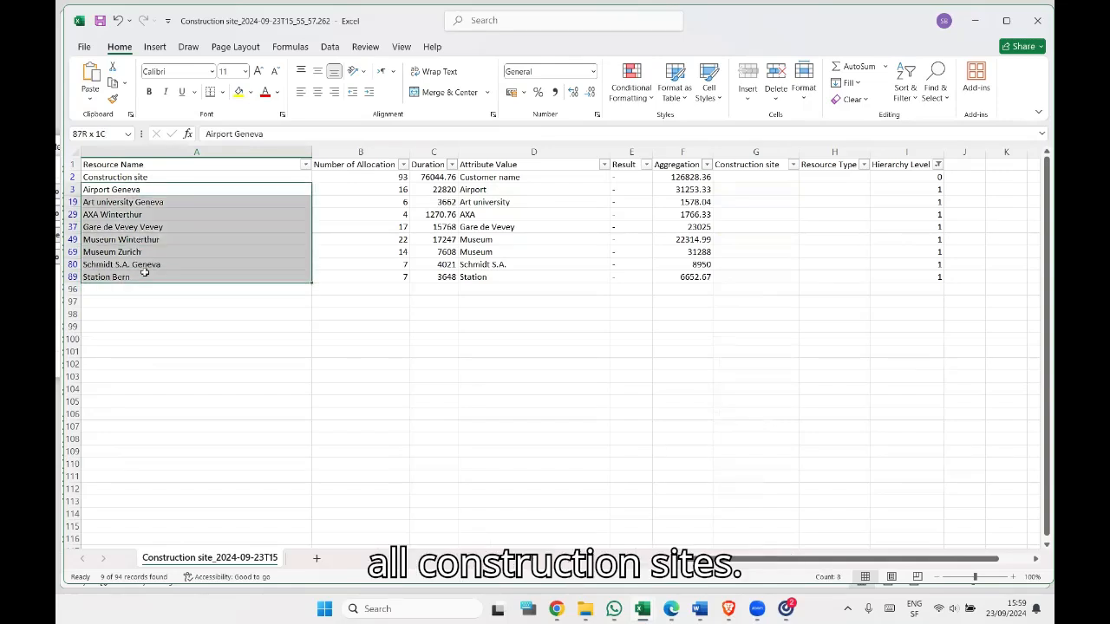
click(238, 92)
click(239, 223)
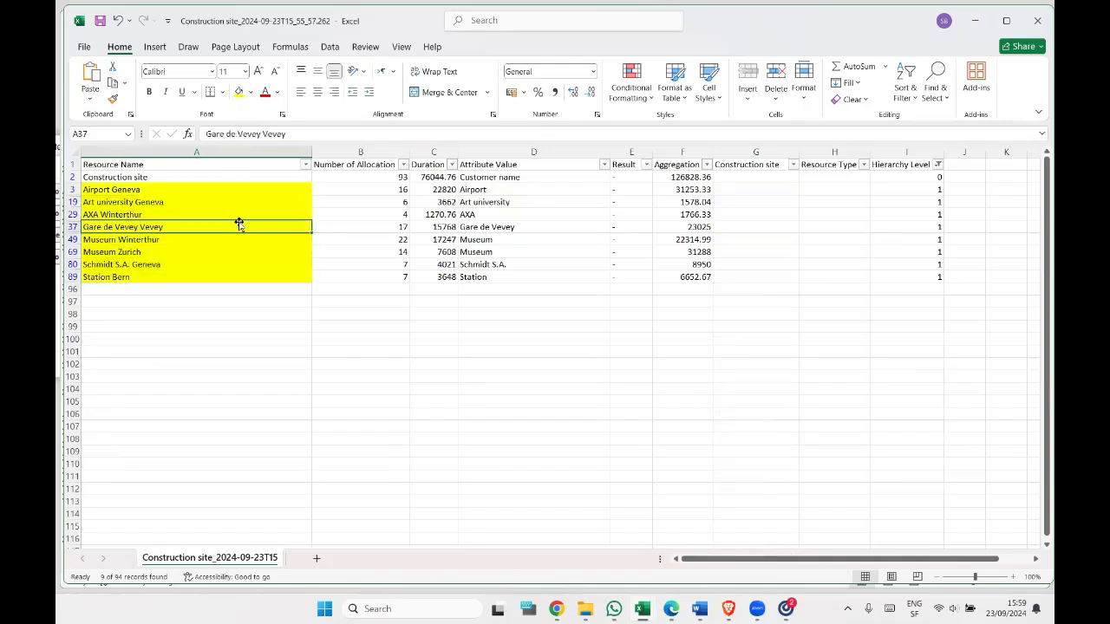